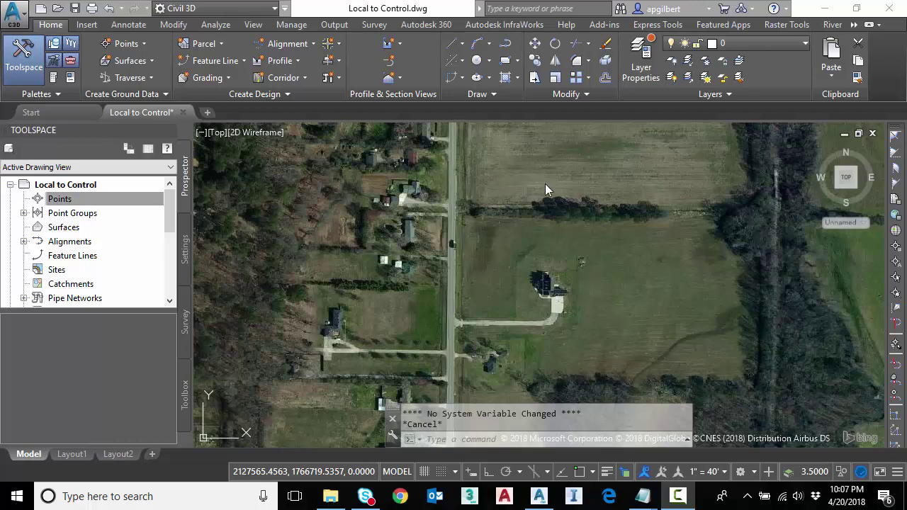
# Check the coordinate zone in the Local to Control drawing settings without changing it, and return to the survey databases
pyautogui.click(185, 250)
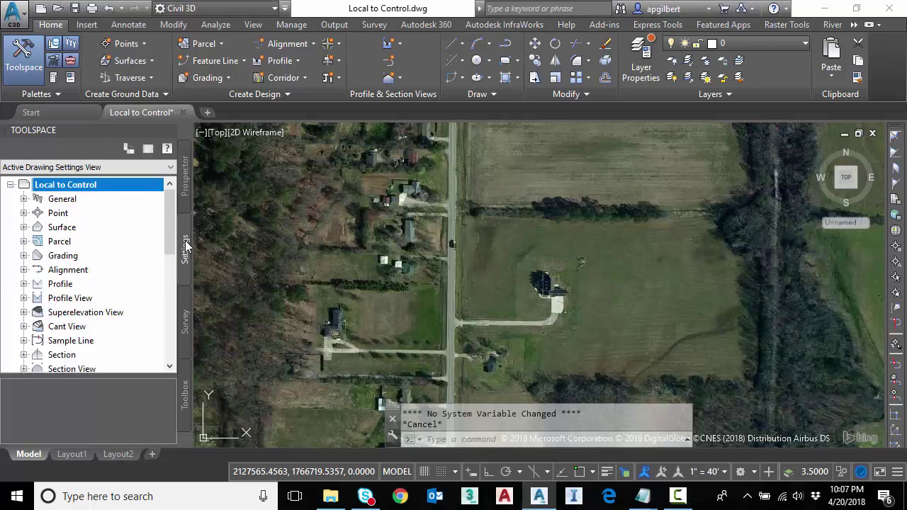
pyautogui.rightClick(99, 185)
pyautogui.click(134, 194)
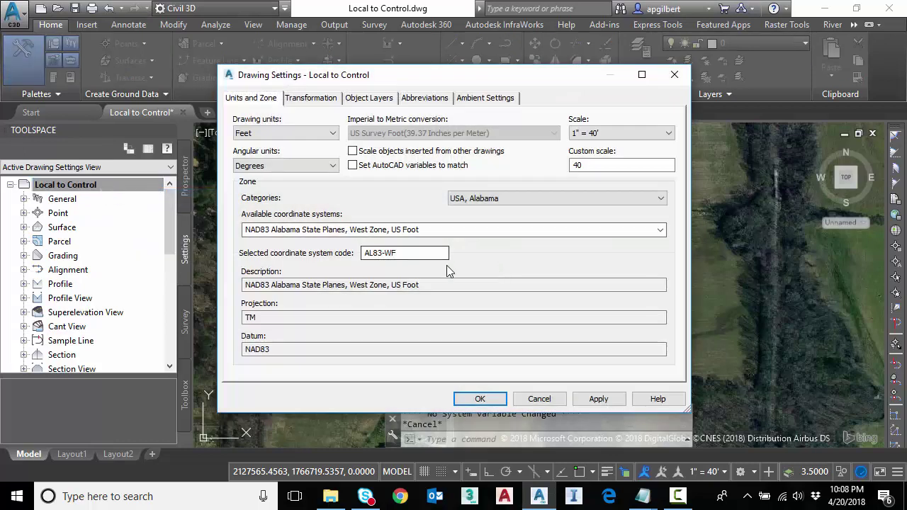
pyautogui.click(538, 399)
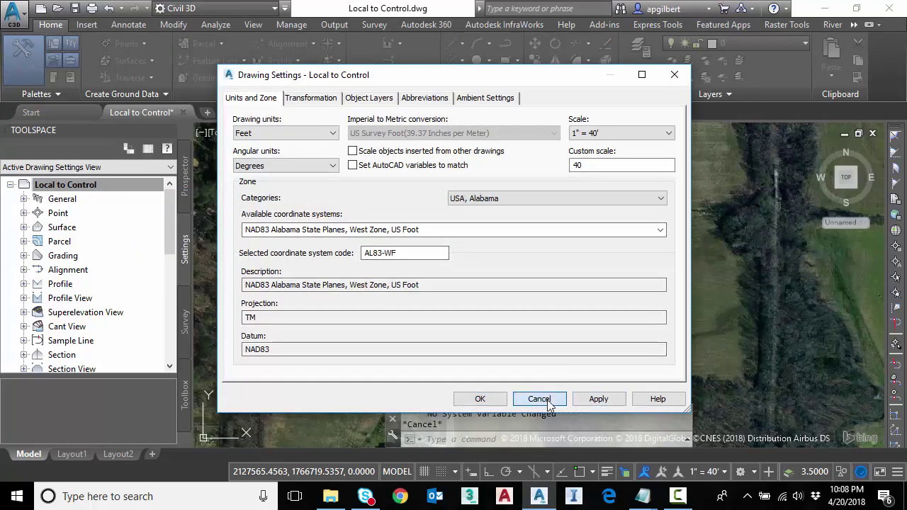
pyautogui.click(185, 323)
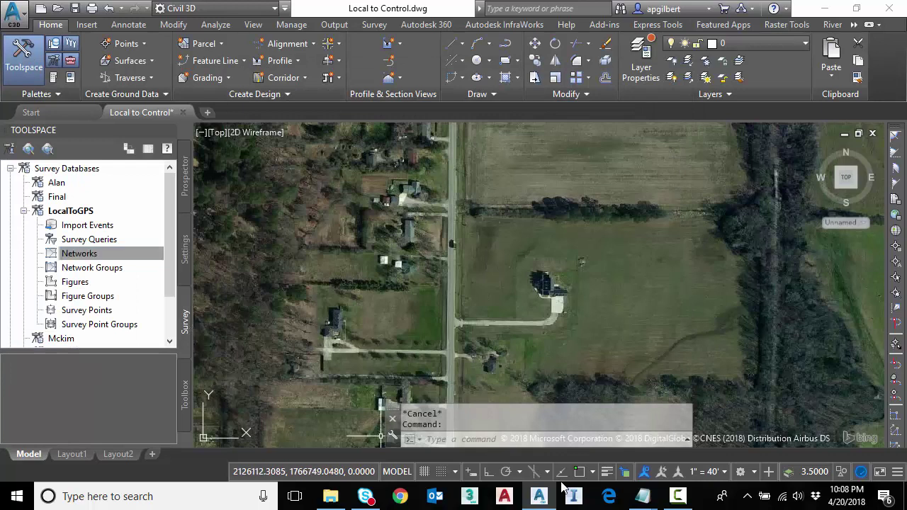
# Switch to Notepad and examine the control point coordinates in GPS Control.txt, then minimize the file
pyautogui.moveTo(647, 496)
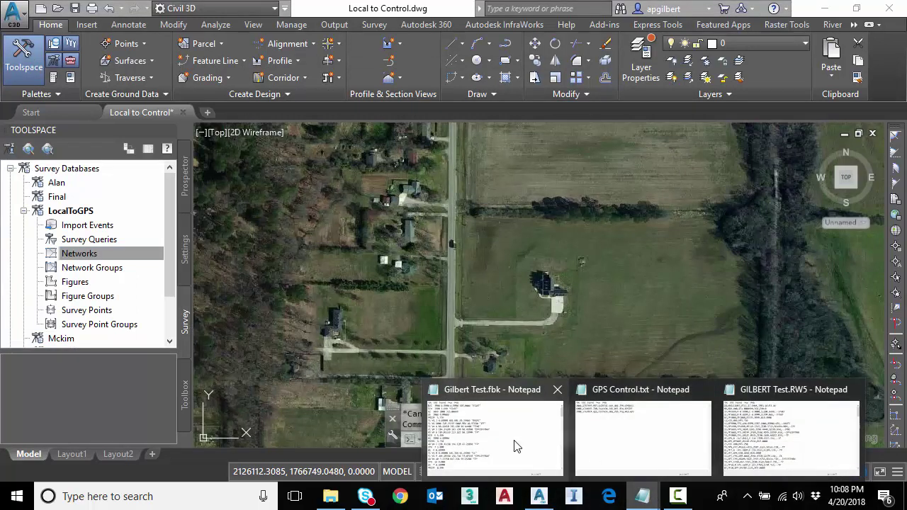
pyautogui.click(620, 441)
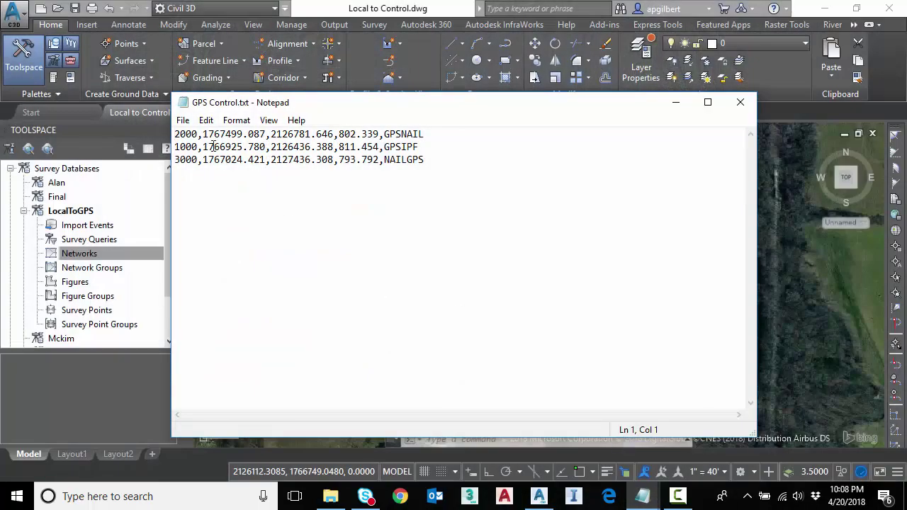
pyautogui.moveTo(178, 134); pyautogui.dragTo(425, 163)
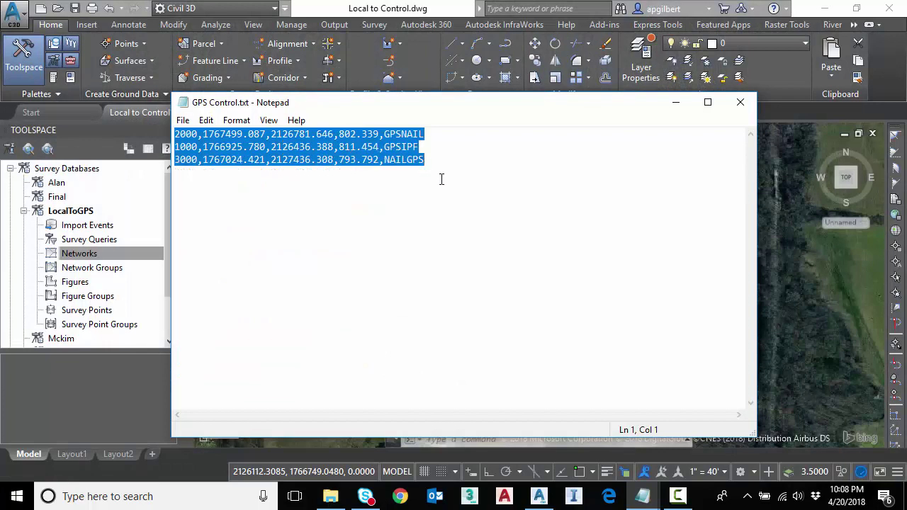
pyautogui.click(438, 177)
pyautogui.click(678, 103)
# Examine the RW5 raw data file in Notepad, including point 3000's start coordinates, the backsight azimuth to point 2000 and the observations
pyautogui.moveTo(642, 496)
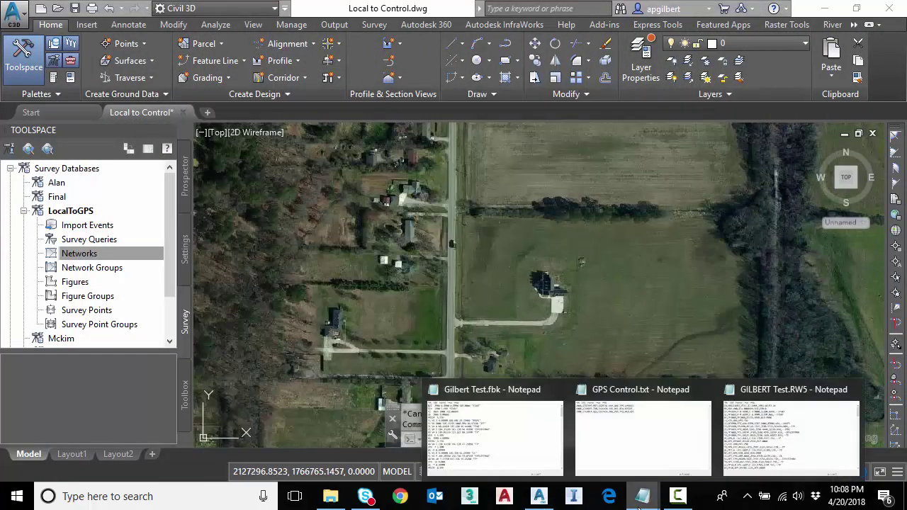
pyautogui.click(765, 453)
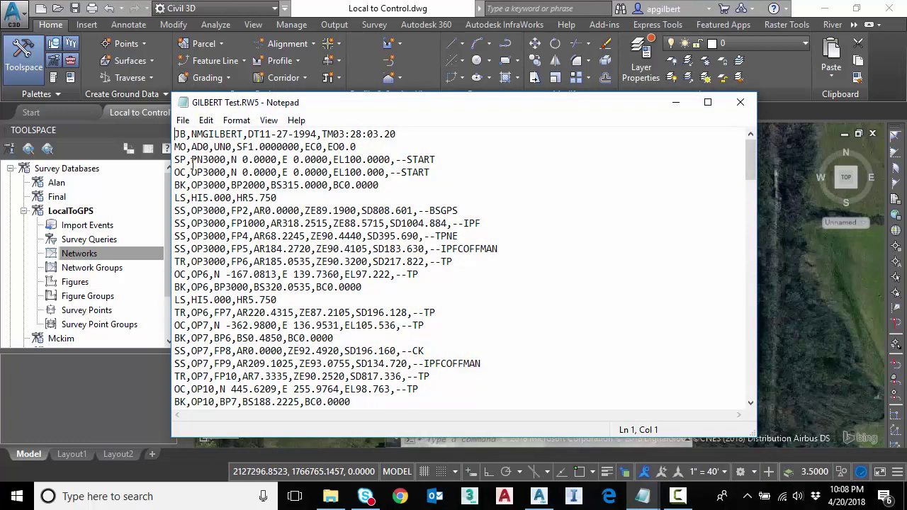
pyautogui.moveTo(173, 160); pyautogui.dragTo(447, 162)
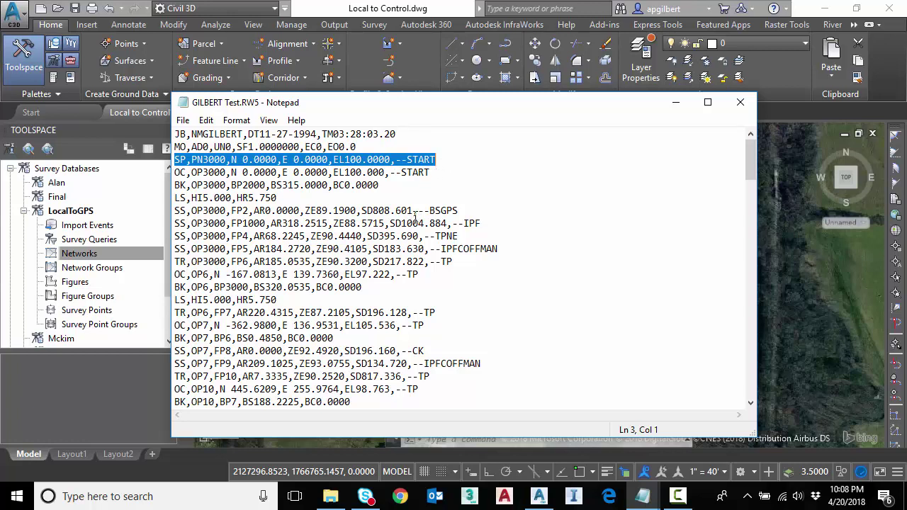
pyautogui.moveTo(176, 159); pyautogui.dragTo(389, 164)
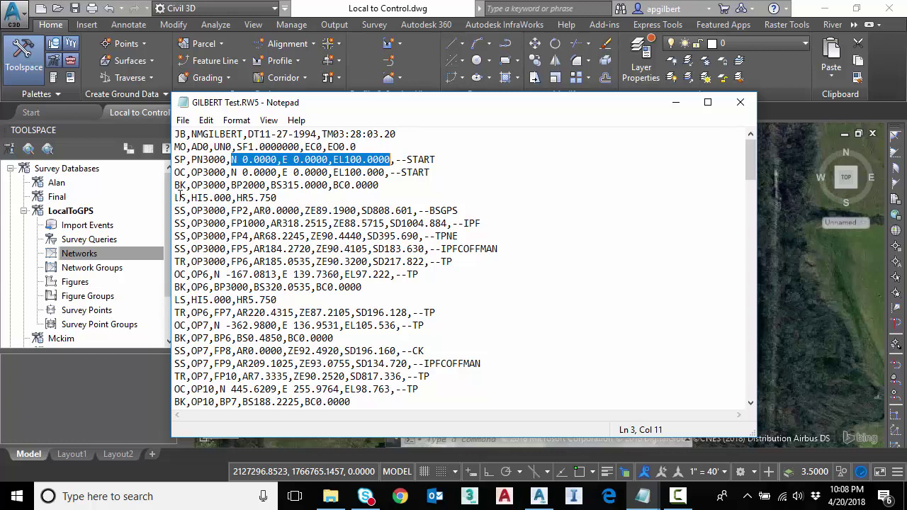
pyautogui.moveTo(243, 185); pyautogui.dragTo(270, 185)
pyautogui.moveTo(174, 160); pyautogui.dragTo(432, 162)
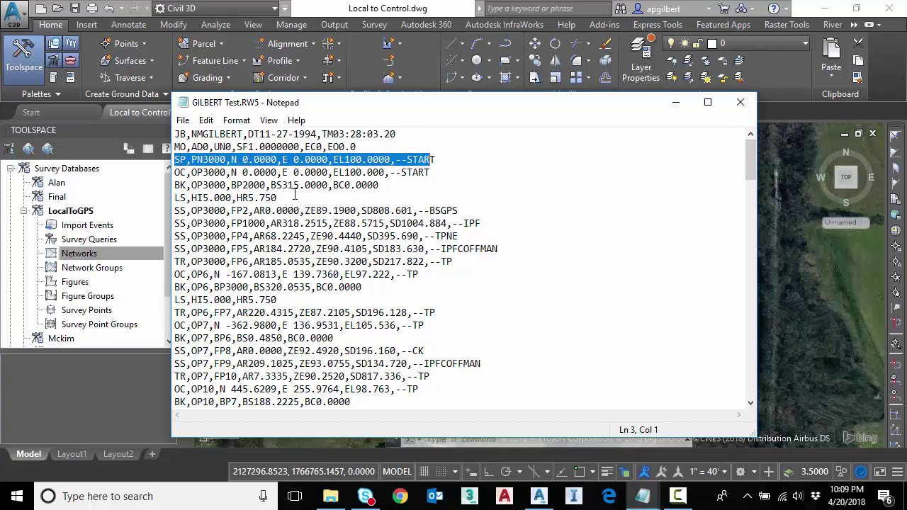
pyautogui.moveTo(282, 185); pyautogui.dragTo(330, 187)
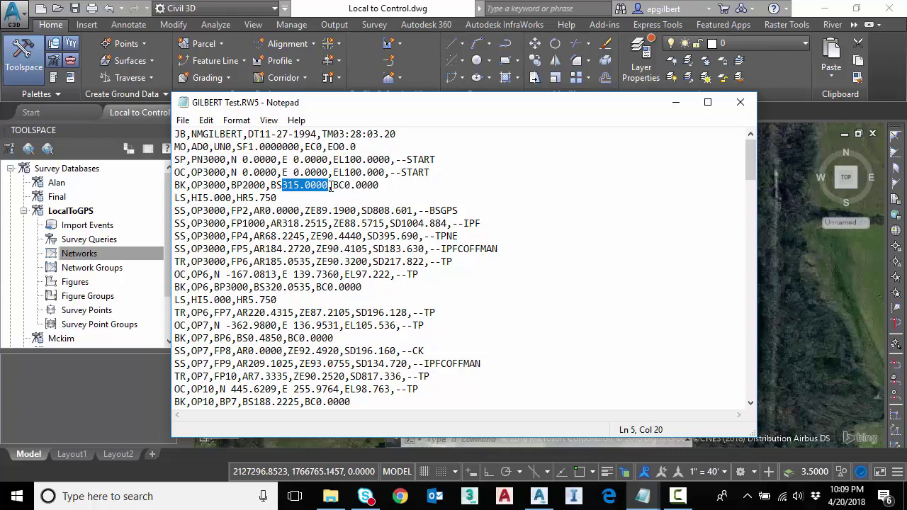
pyautogui.moveTo(282, 186); pyautogui.dragTo(328, 187)
pyautogui.scroll(-13, 273, 274)
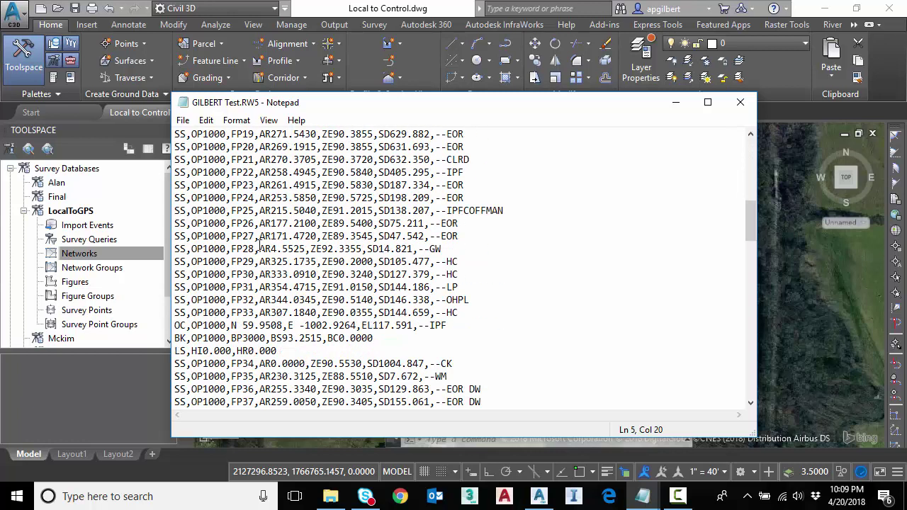
pyautogui.scroll(3, 227, 223)
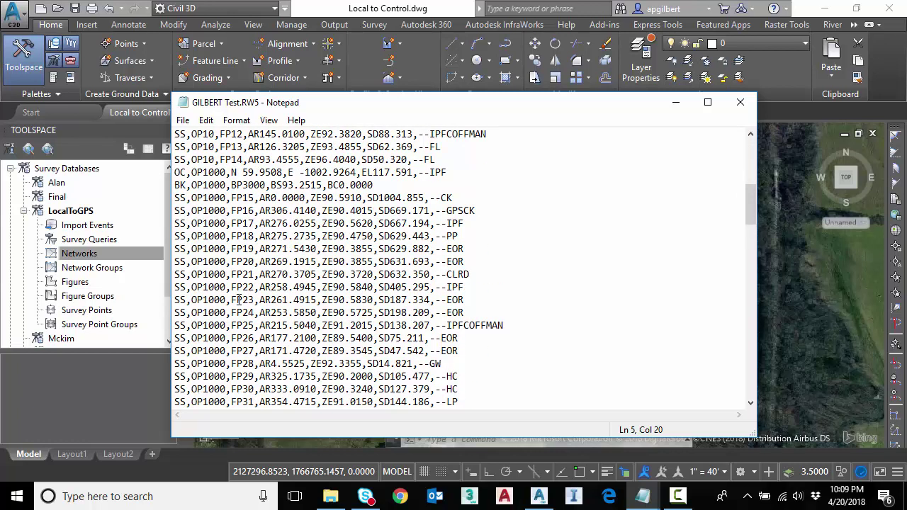
pyautogui.click(677, 104)
# View the converted FBK field book file in Notepad and minimize it
pyautogui.moveTo(642, 496)
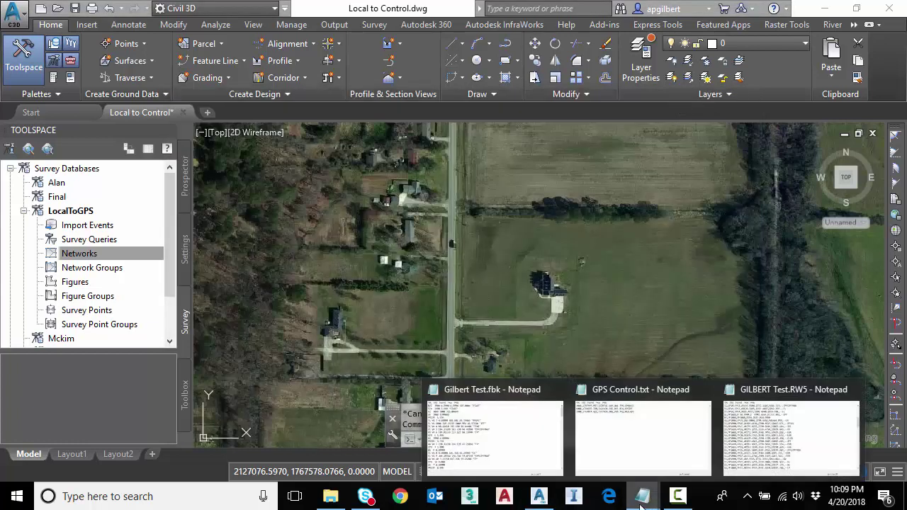
pyautogui.click(513, 464)
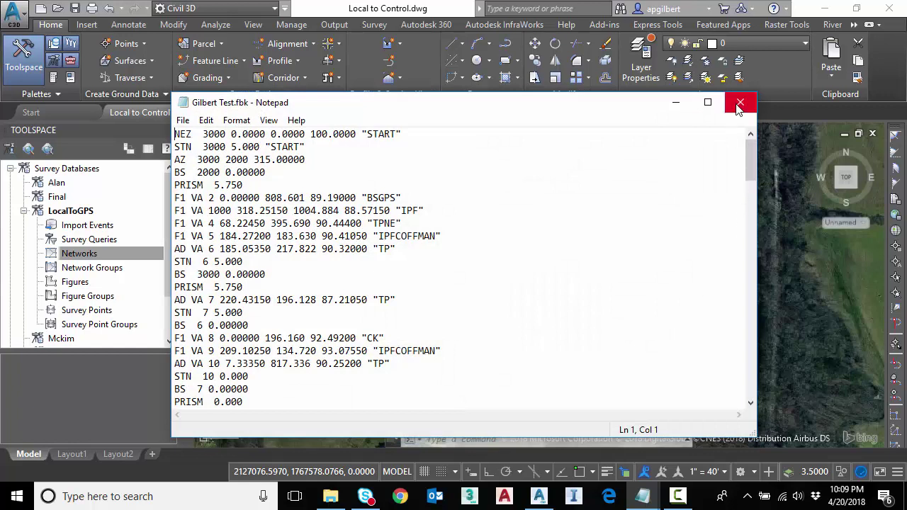
pyautogui.click(677, 104)
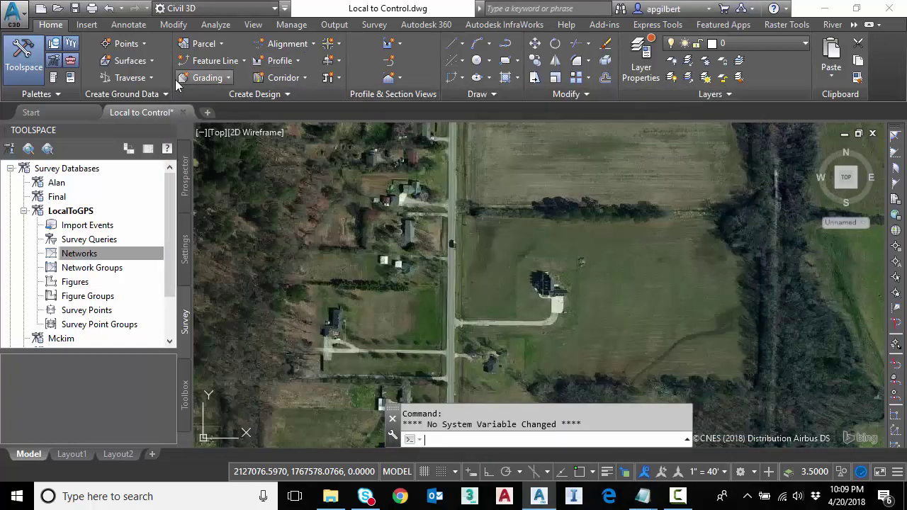
# Open Survey Data Collection Link from Civil 3D, look up its file format conversion command, and close the program
pyautogui.click(135, 95)
pyautogui.click(151, 128)
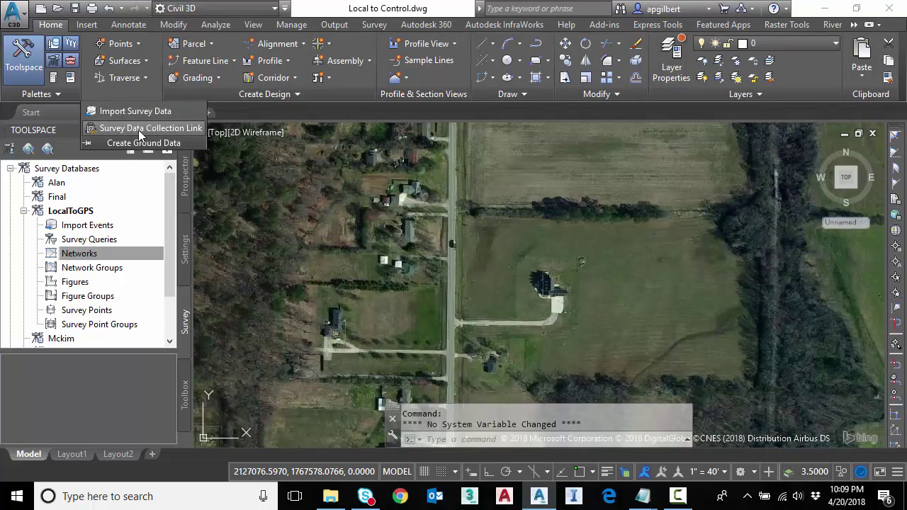
pyautogui.click(134, 27)
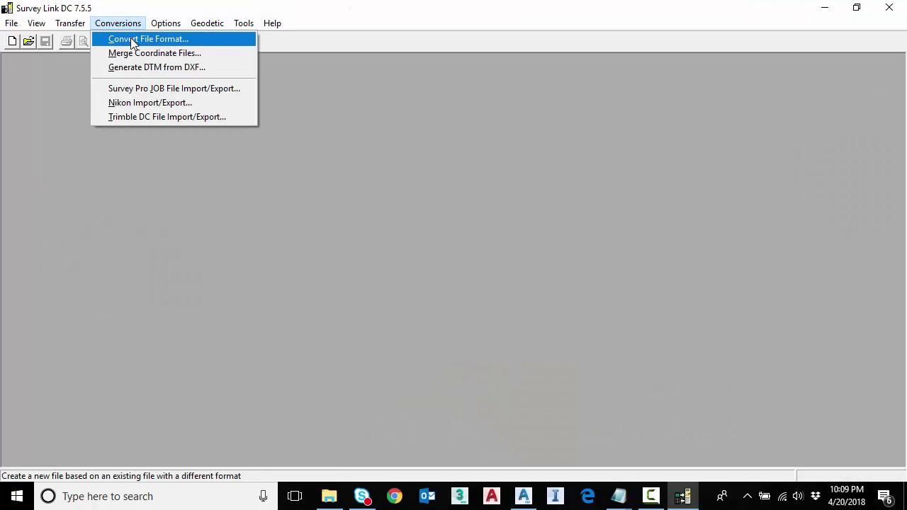
pyautogui.click(357, 41)
pyautogui.click(889, 7)
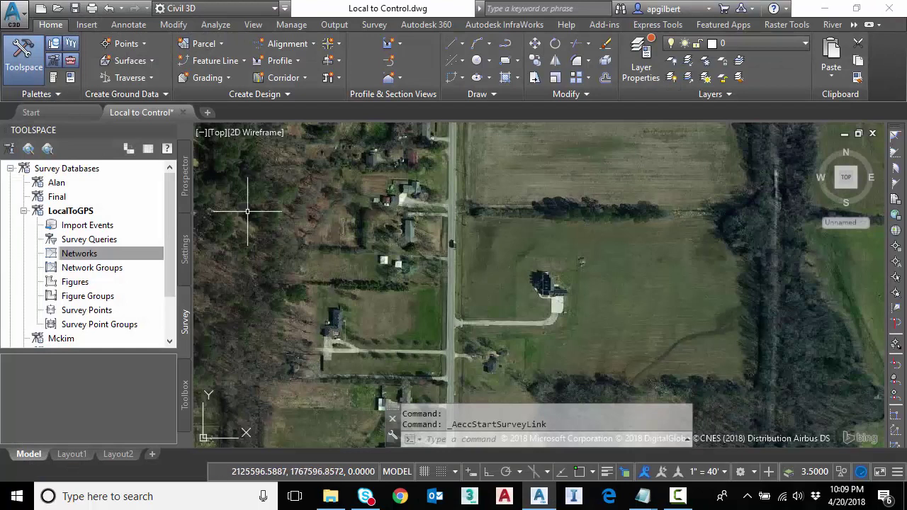
# Start a survey data import with LocalToGPS as the survey database, reviewing its coordinate zone and unit settings before continuing
pyautogui.click(70, 211)
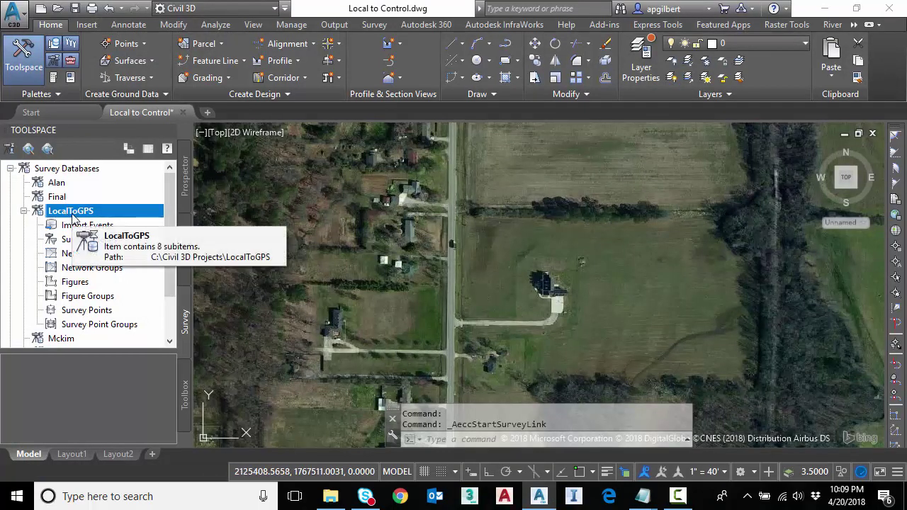
pyautogui.click(89, 227)
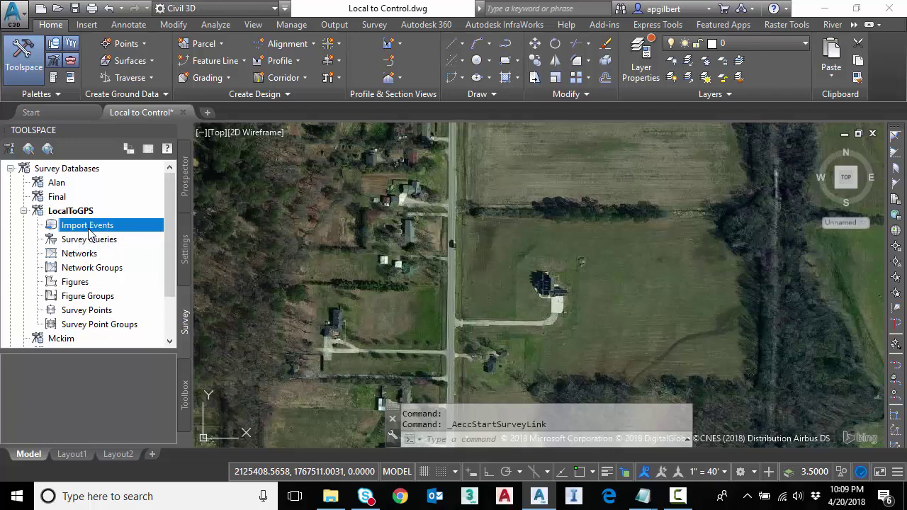
pyautogui.rightClick(84, 228)
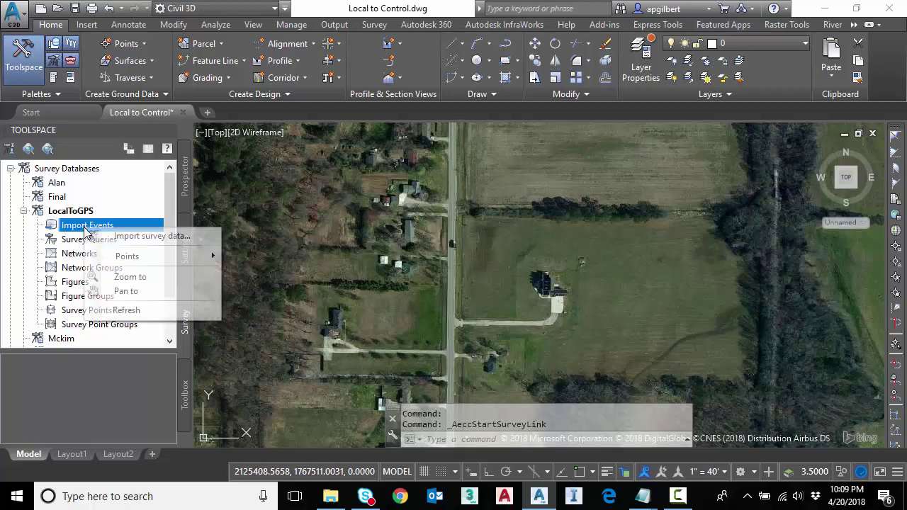
pyautogui.click(128, 236)
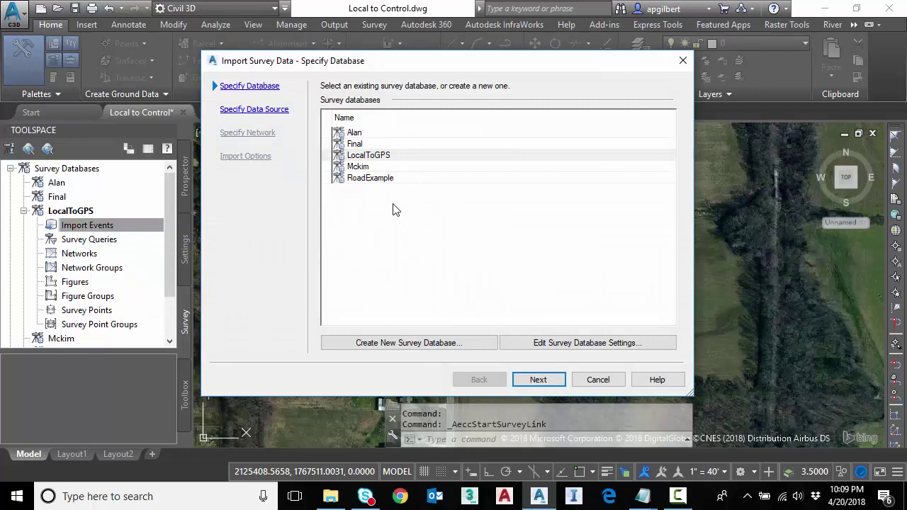
pyautogui.click(376, 156)
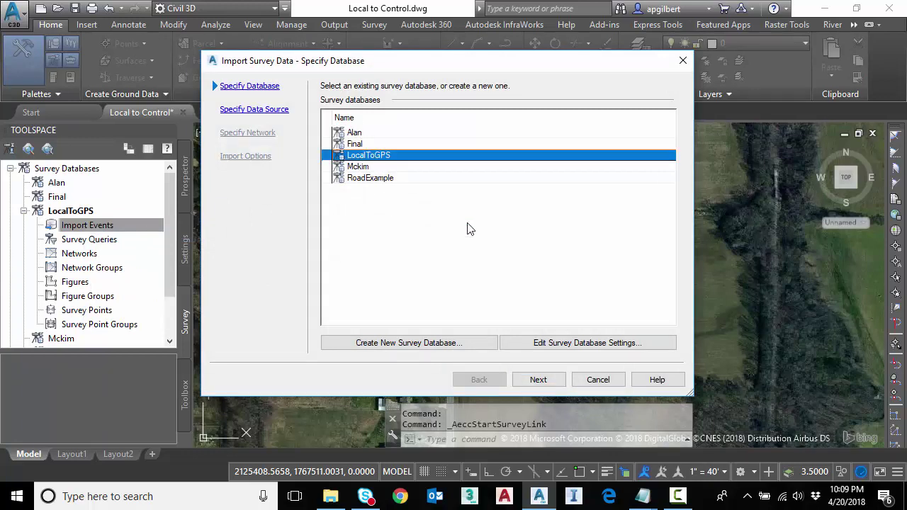
pyautogui.click(586, 346)
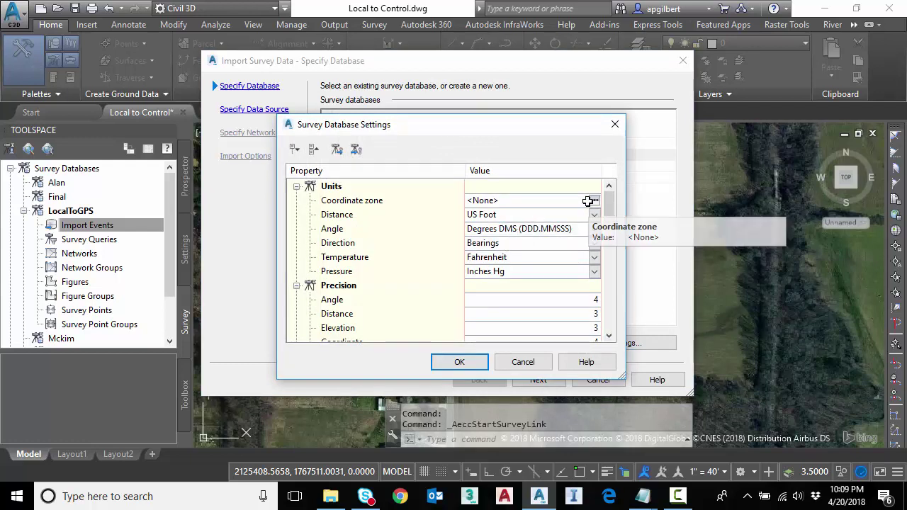
pyautogui.click(459, 362)
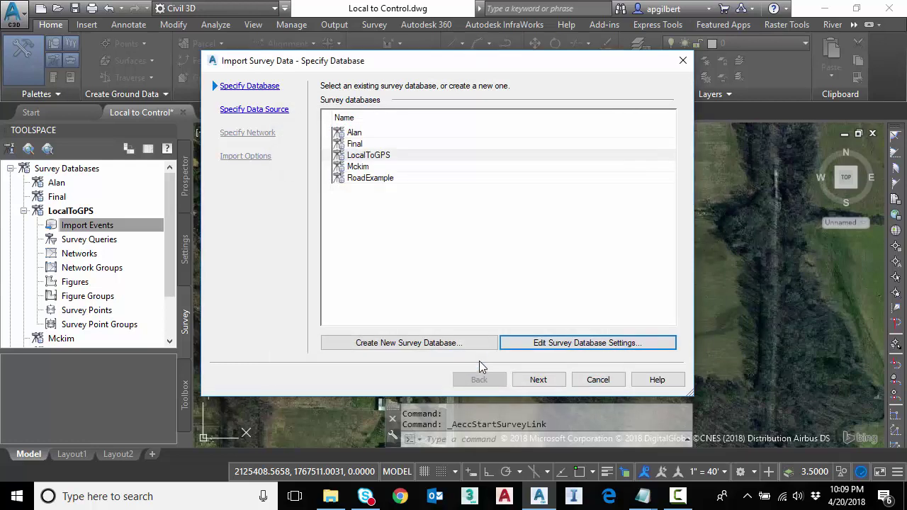
pyautogui.click(542, 381)
# Specify Point File as the data source type, add GPS Control.txt, check its PNEZD (comma delimited) preview and continue
pyautogui.click(436, 128)
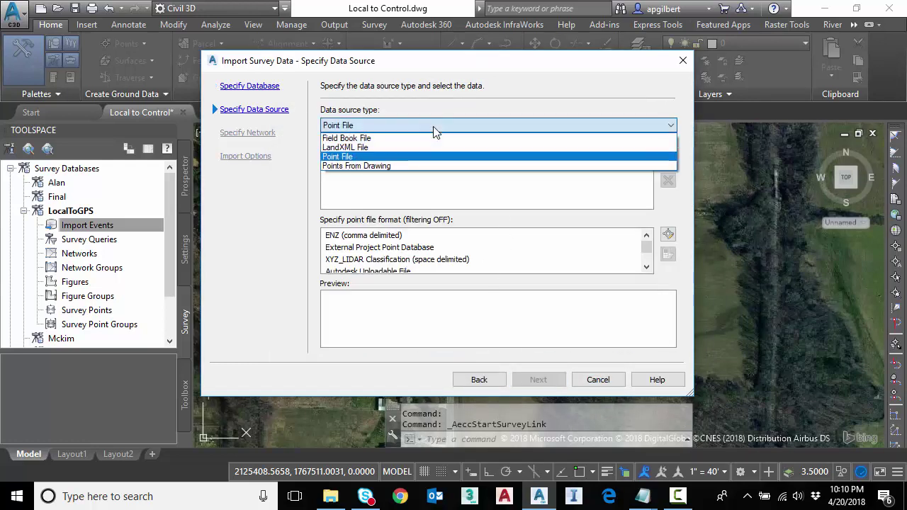
pyautogui.click(378, 157)
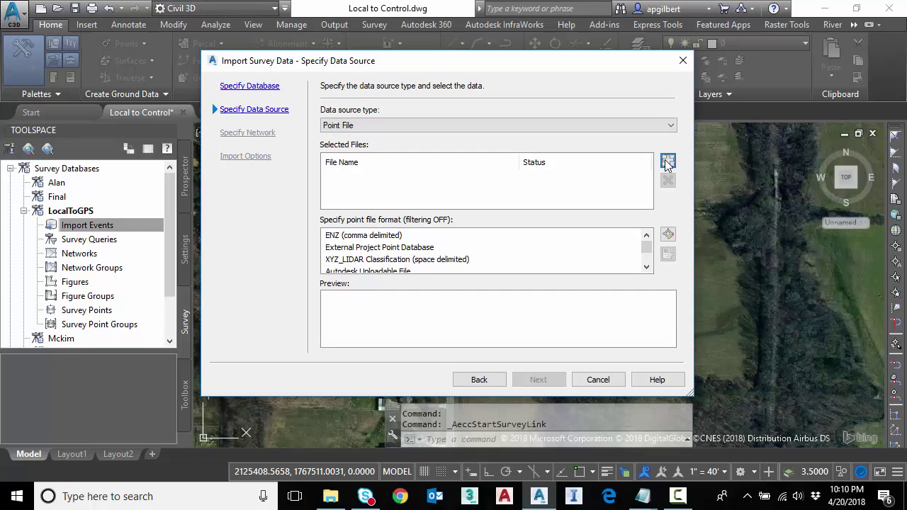
pyautogui.click(668, 161)
pyautogui.click(340, 132)
pyautogui.click(613, 381)
pyautogui.moveTo(410, 341); pyautogui.dragTo(389, 344)
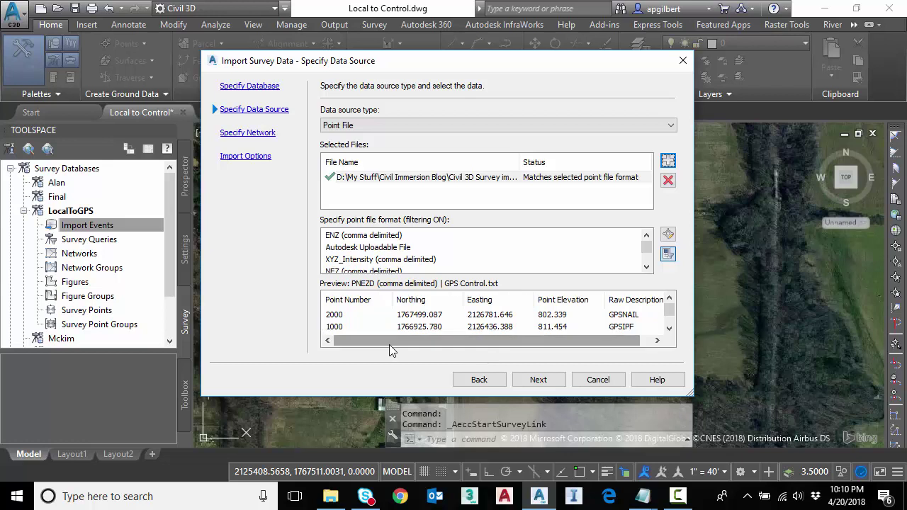
pyautogui.click(539, 379)
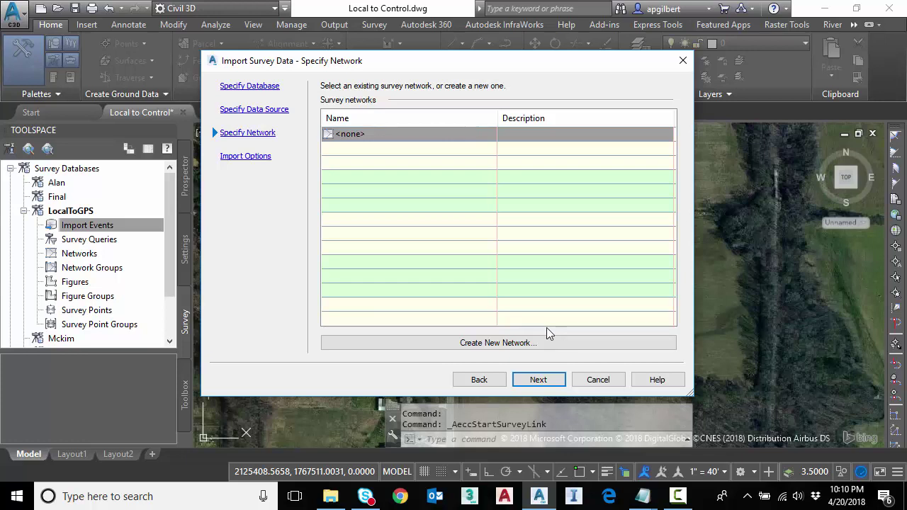
# Create a new survey network named Local and continue to the import options
pyautogui.click(502, 346)
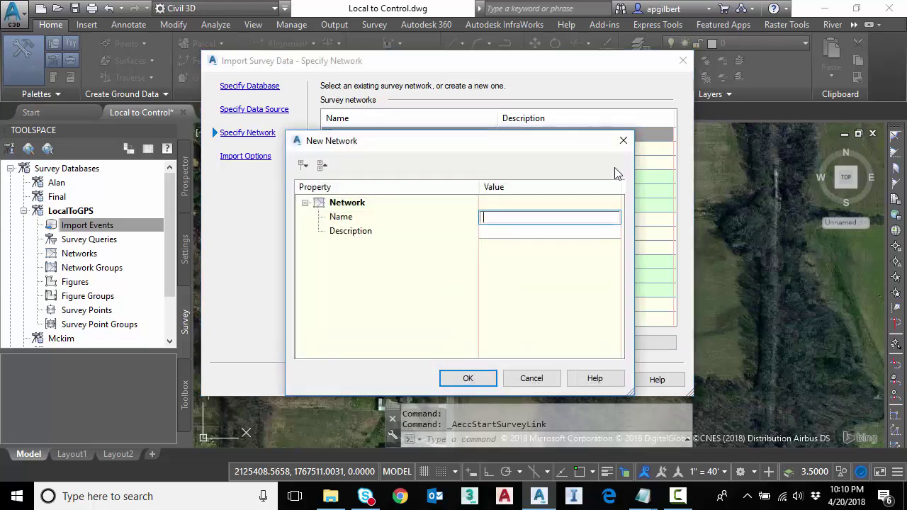
pyautogui.write('Local')
pyautogui.click(467, 377)
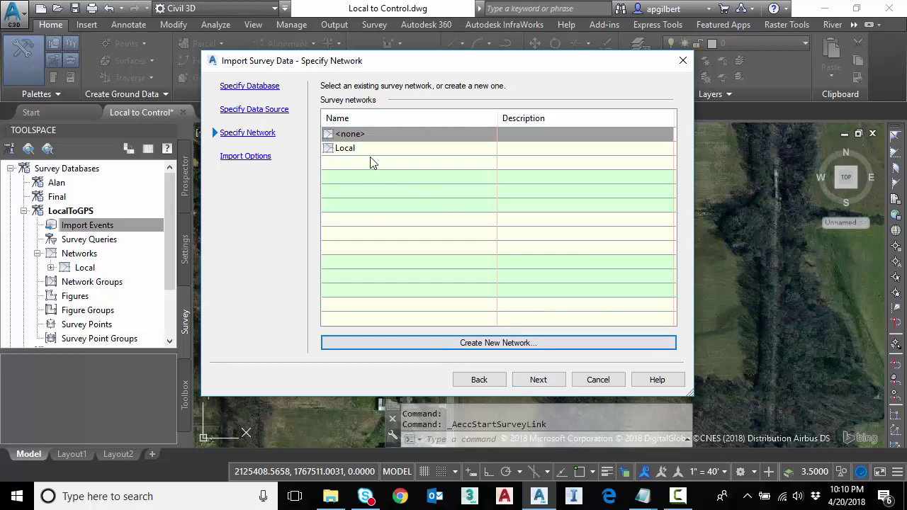
pyautogui.click(543, 384)
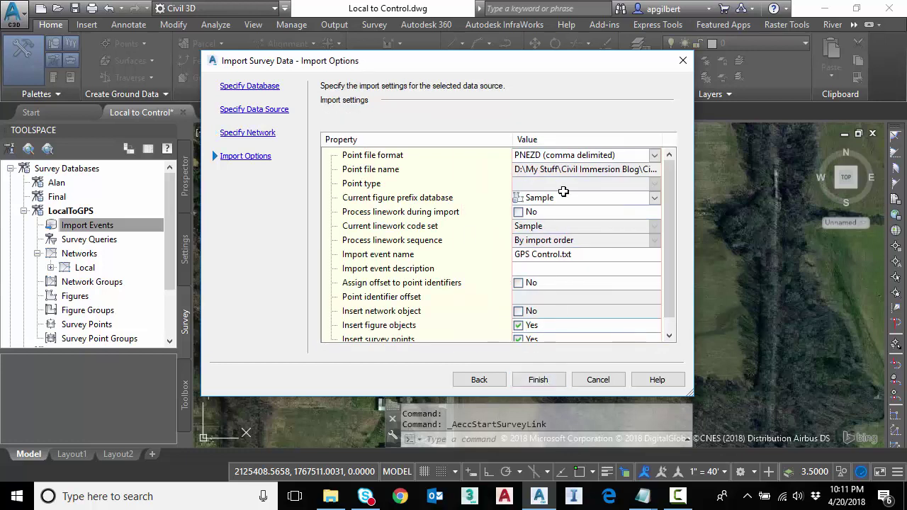
# Review the remaining import options for GPS Control.txt, keep them as they are and run the import
pyautogui.click(656, 185)
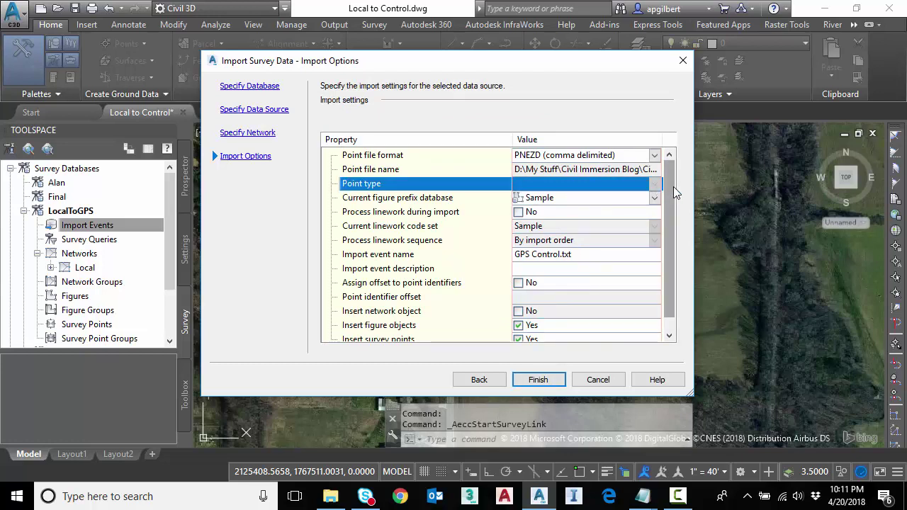
pyautogui.scroll(-1, 666, 199)
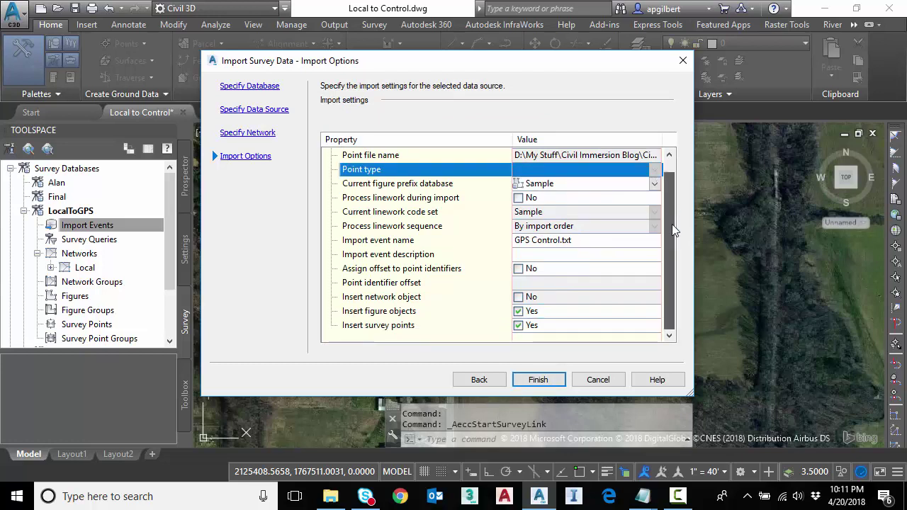
pyautogui.click(538, 380)
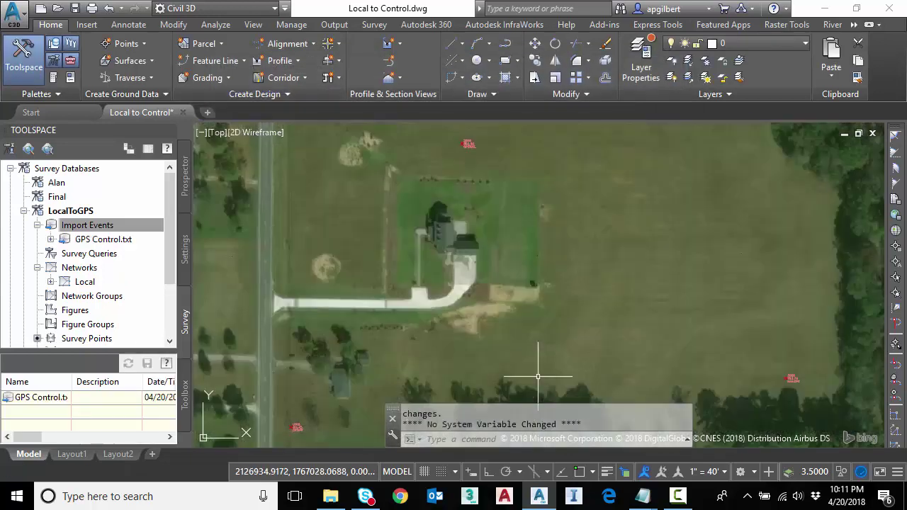
# Inspect the imported GPS control points against the aerial imagery, checking their locations around the house, road and field
pyautogui.scroll(-2, 541, 361)
pyautogui.moveTo(540, 361); pyautogui.dragTo(538, 341, button='middle')
pyautogui.scroll(4, 705, 360)
pyautogui.scroll(-4, 687, 350)
pyautogui.scroll(5, 482, 197)
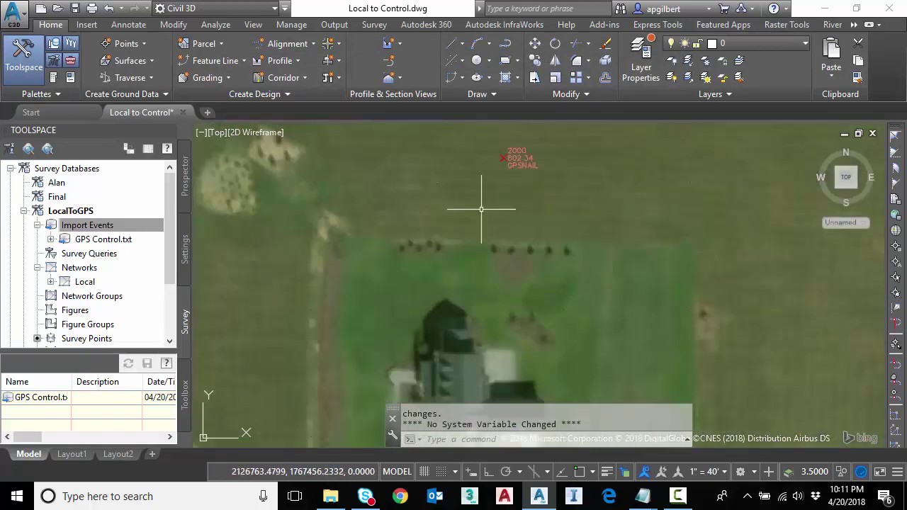
pyautogui.scroll(-4, 513, 225)
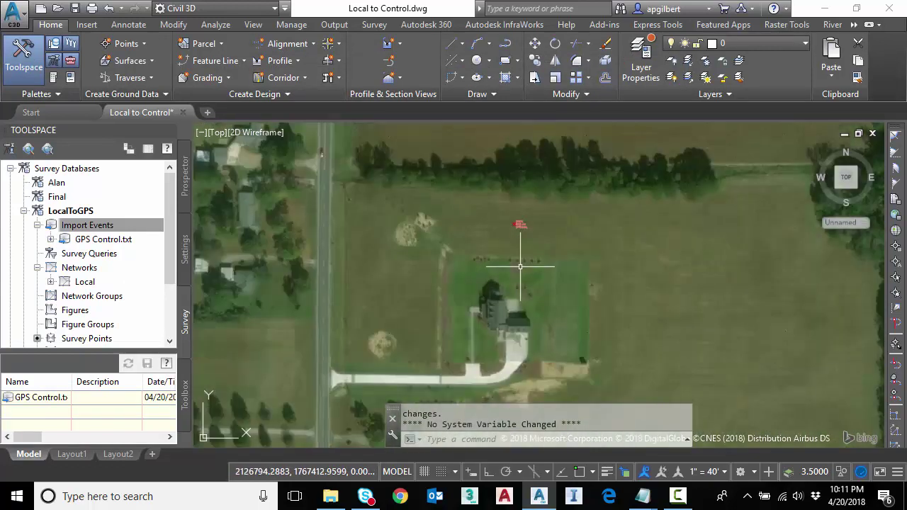
pyautogui.moveTo(556, 314); pyautogui.dragTo(544, 269, button='middle')
pyautogui.scroll(-2, 447, 345)
pyautogui.scroll(5, 440, 375)
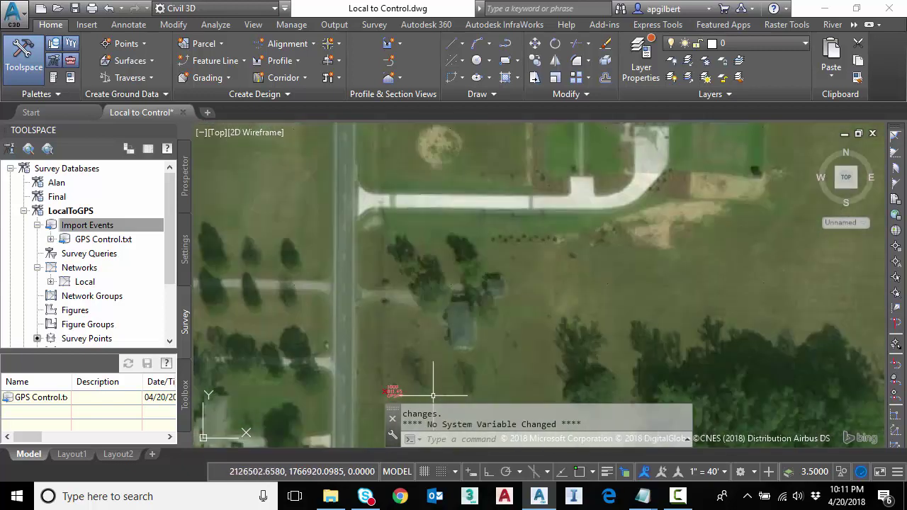
pyautogui.scroll(-5, 531, 337)
pyautogui.moveTo(586, 306); pyautogui.dragTo(542, 308, button='middle')
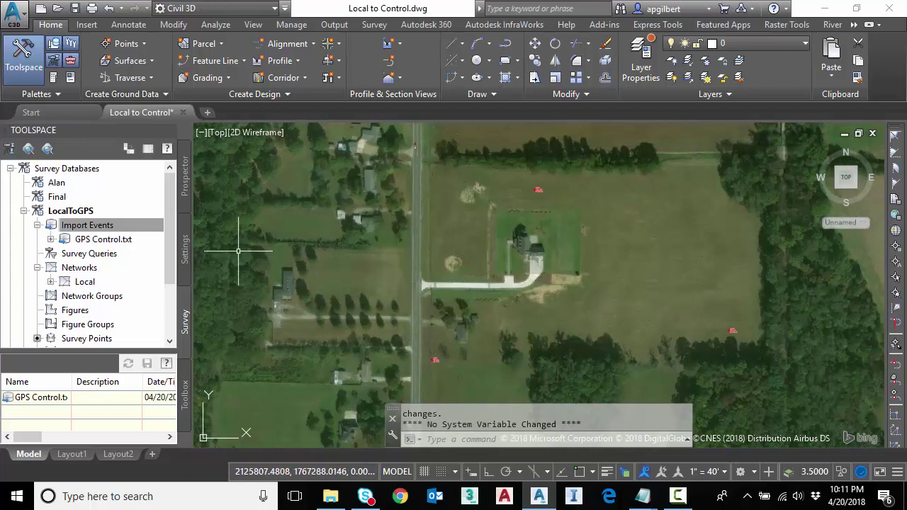
# Start another survey data import from the LocalToGPS import events, keeping LocalToGPS as the survey database
pyautogui.click(105, 227)
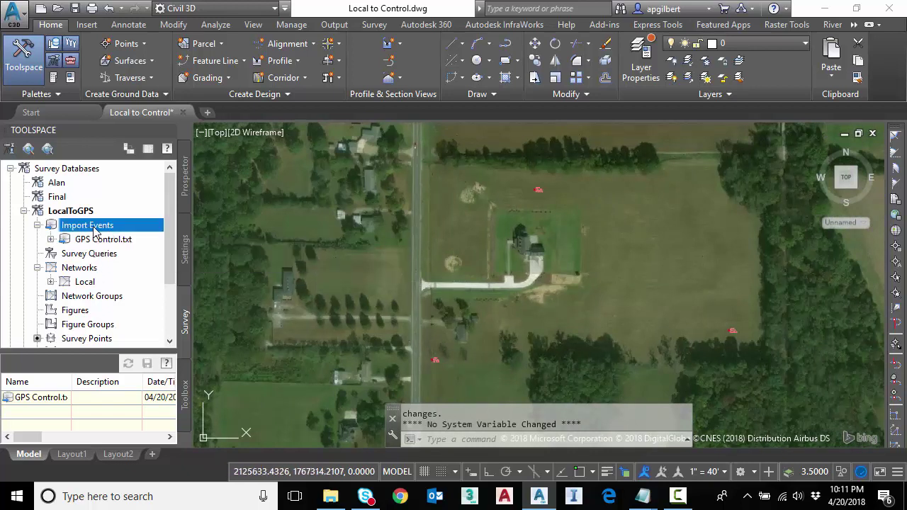
pyautogui.rightClick(97, 229)
pyautogui.click(134, 235)
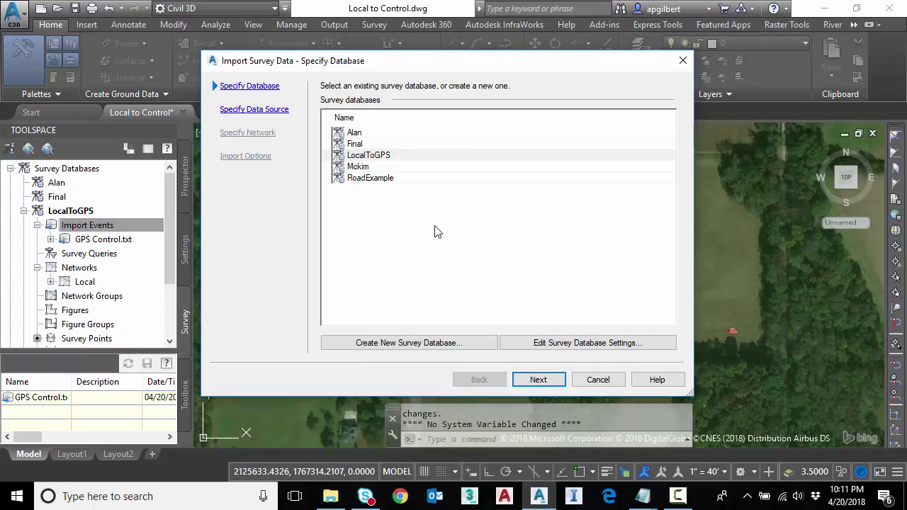
pyautogui.click(529, 377)
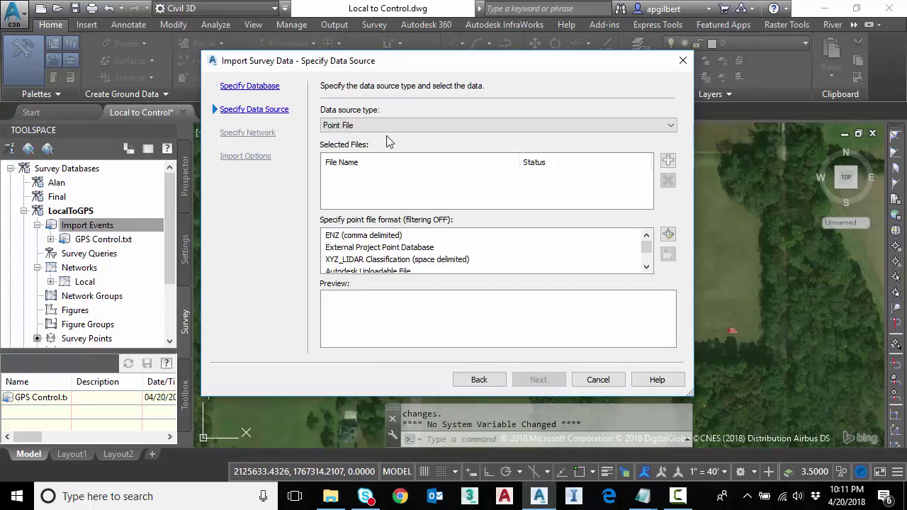
# Set the data source type to field book, choose Gilbert Test.fbk and continue to the network selection
pyautogui.click(381, 128)
pyautogui.click(359, 138)
pyautogui.click(667, 162)
pyautogui.click(482, 170)
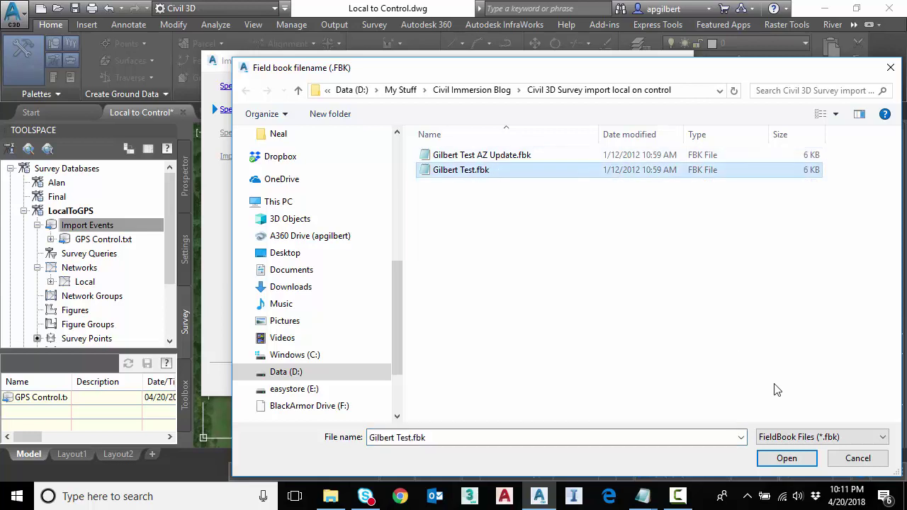
pyautogui.click(785, 458)
pyautogui.click(549, 380)
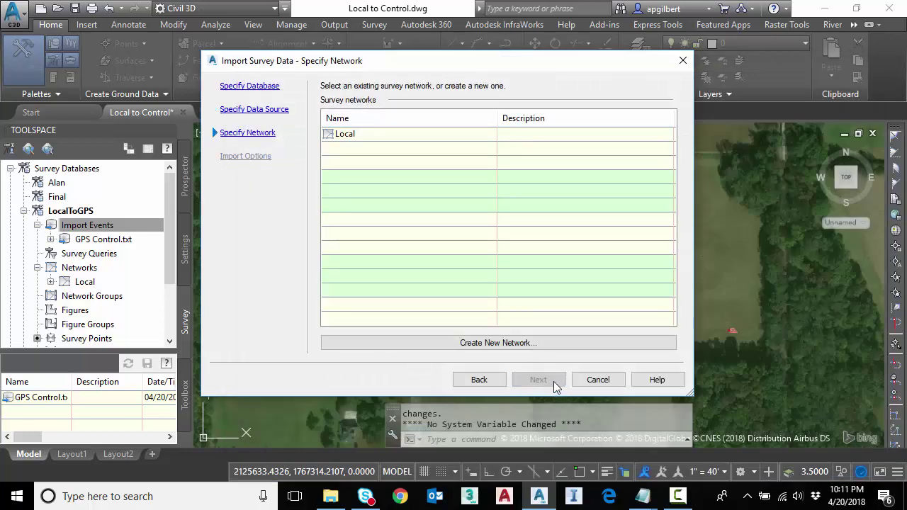
# Import the field book into the existing Local network with the default options, ignoring duplicate point 3000, and dismiss the event log
pyautogui.click(338, 137)
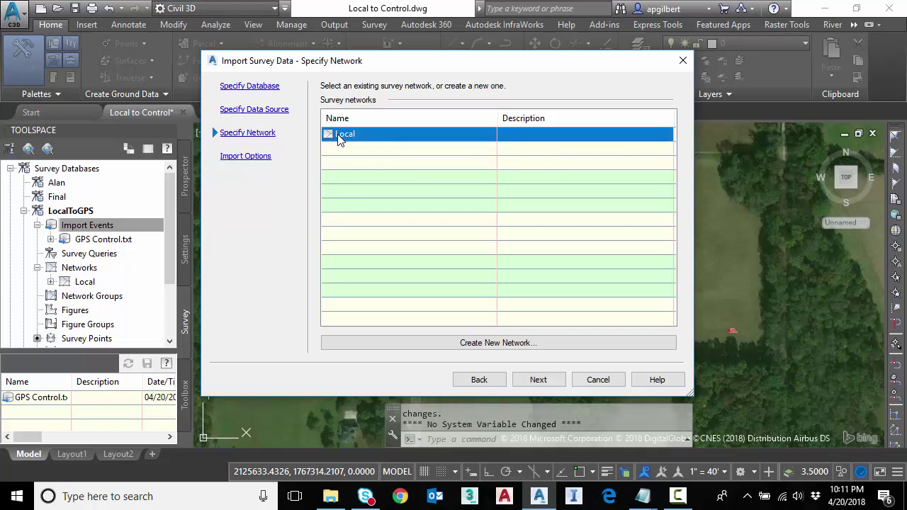
pyautogui.click(539, 380)
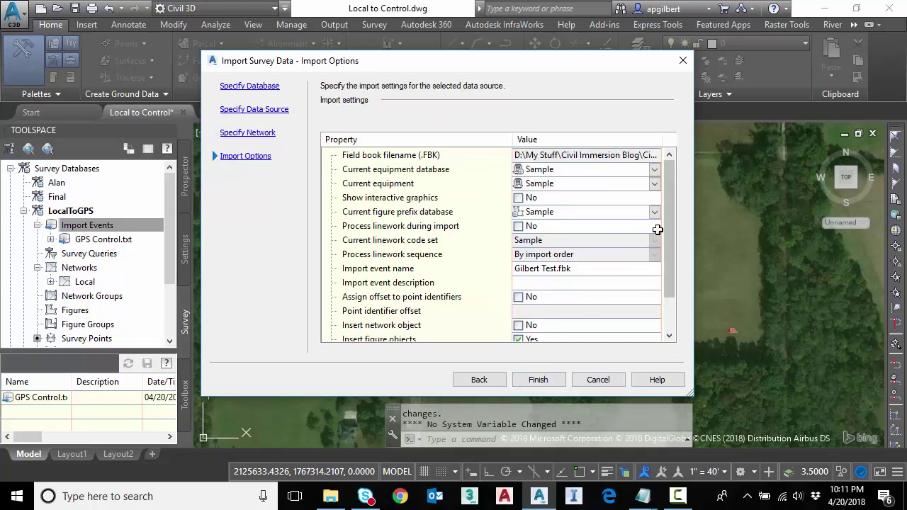
pyautogui.scroll(-1, 669, 204)
pyautogui.click(539, 381)
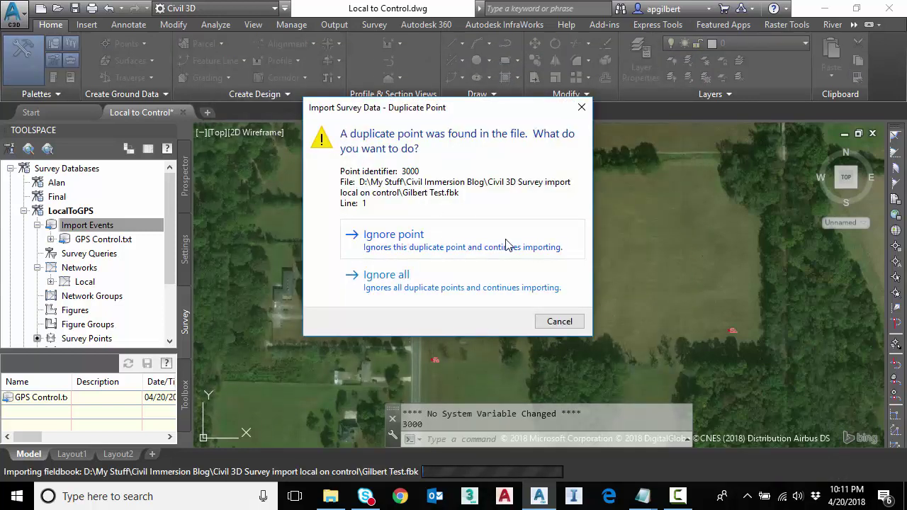
pyautogui.click(406, 248)
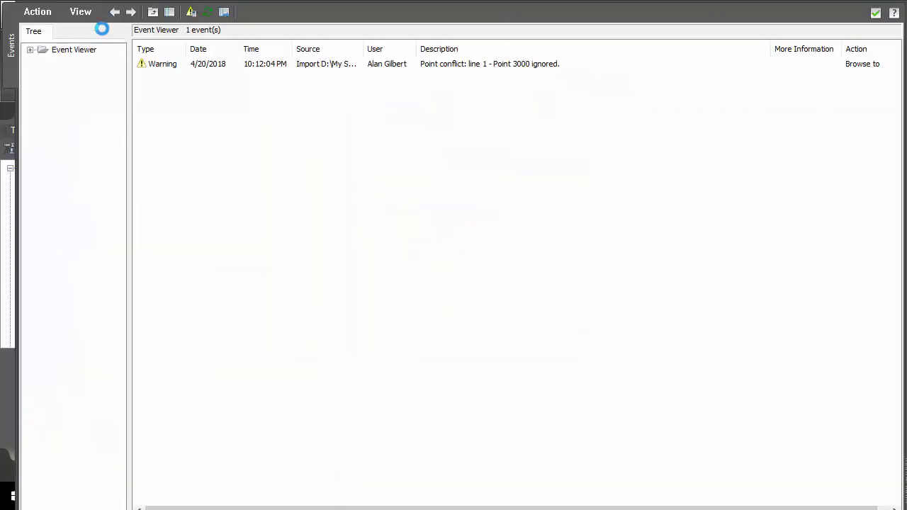
pyautogui.click(876, 12)
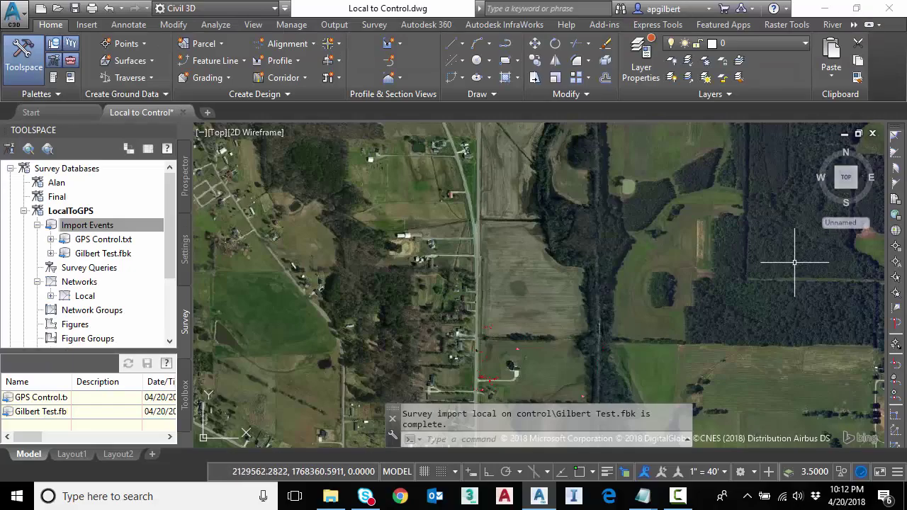
# Examine where the imported field book points fall relative to the road, driveway and tree line in the aerial imagery
pyautogui.scroll(3, 539, 312)
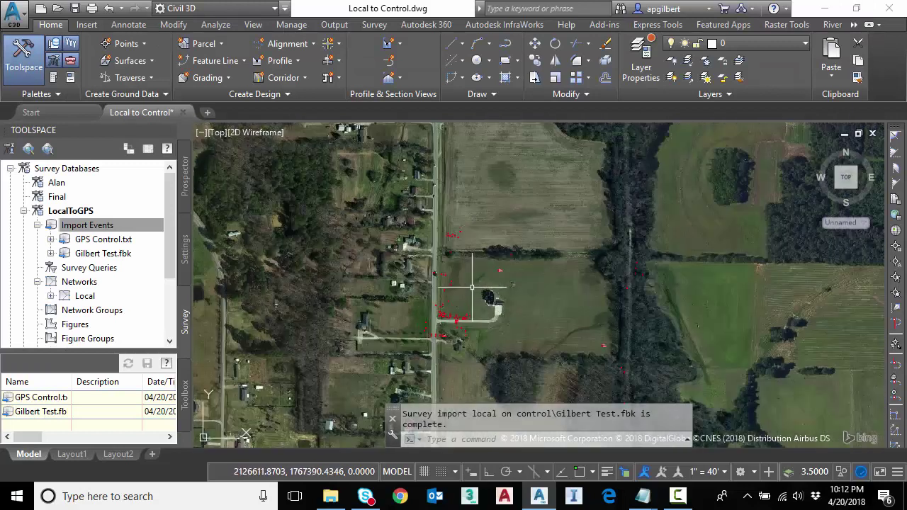
pyautogui.scroll(3, 471, 286)
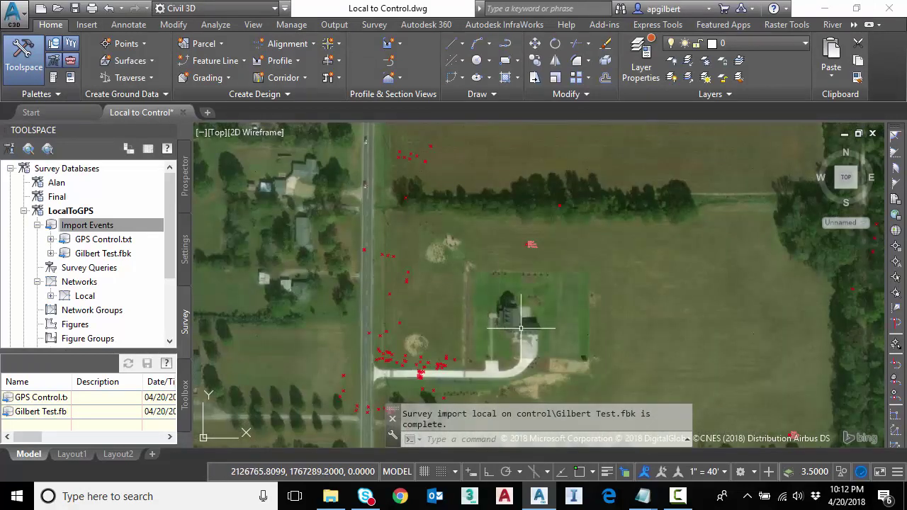
pyautogui.scroll(-3, 604, 332)
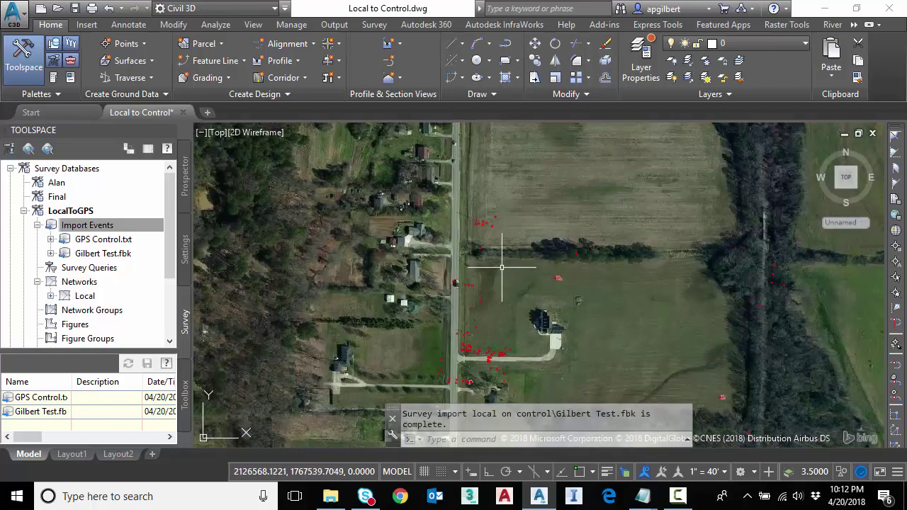
pyautogui.scroll(2, 498, 230)
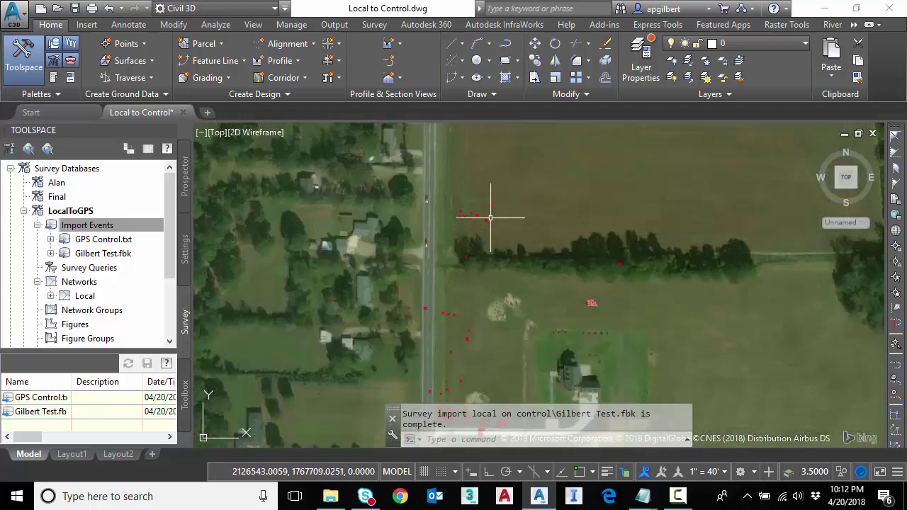
pyautogui.scroll(2, 484, 212)
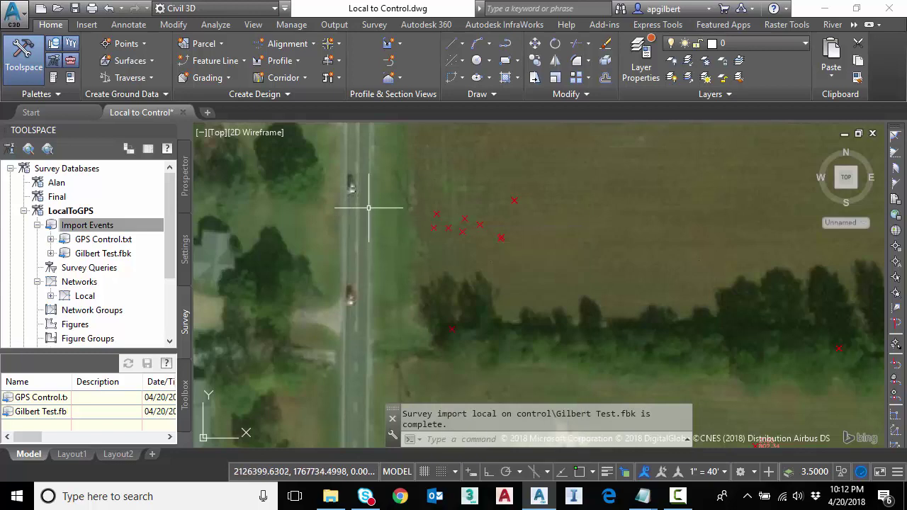
pyautogui.scroll(-3, 446, 238)
pyautogui.moveTo(432, 296); pyautogui.dragTo(425, 248, button='middle')
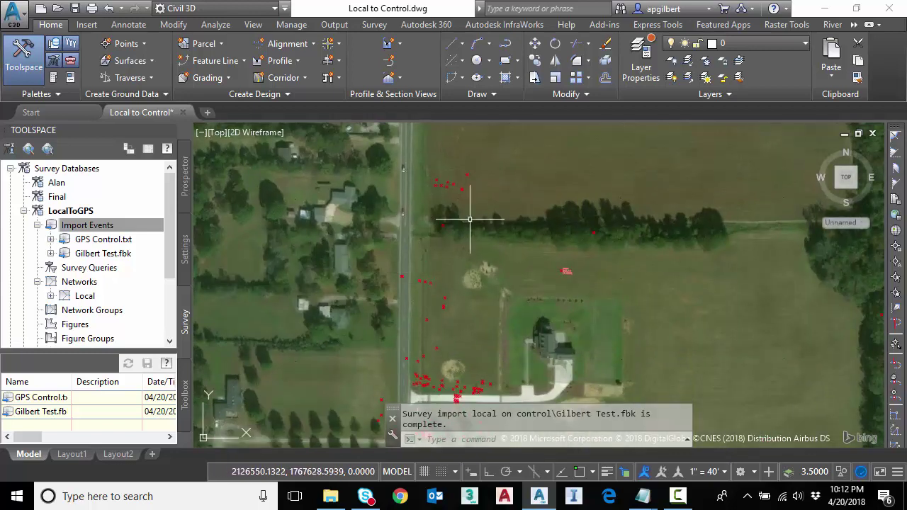
pyautogui.scroll(-1, 469, 219)
# Review the Local network's direction from point 3000 to point 2000, including its direction value and type
pyautogui.moveTo(168, 208); pyautogui.dragTo(166, 245)
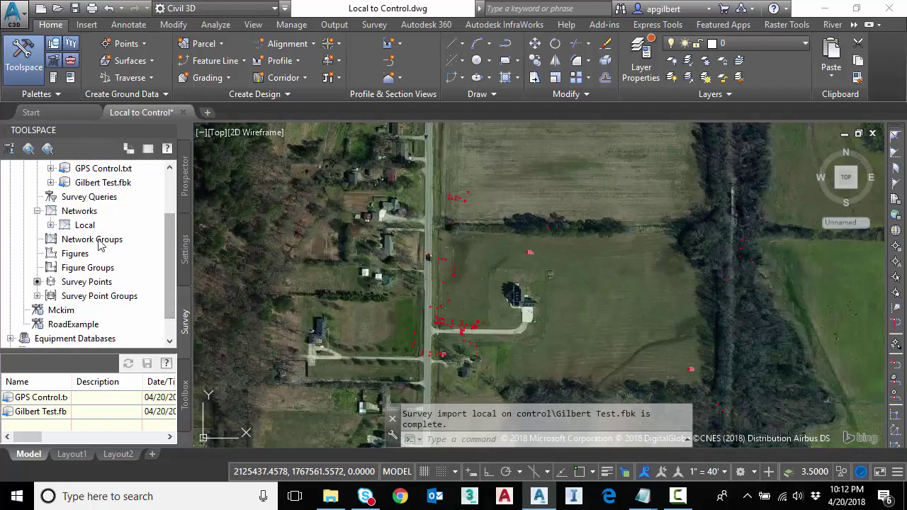
pyautogui.click(50, 226)
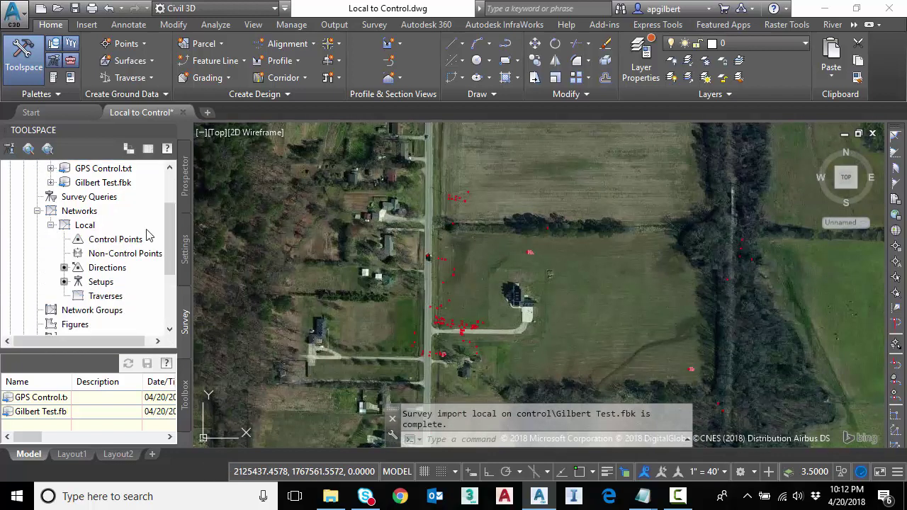
pyautogui.moveTo(171, 229); pyautogui.dragTo(170, 243)
pyautogui.click(103, 240)
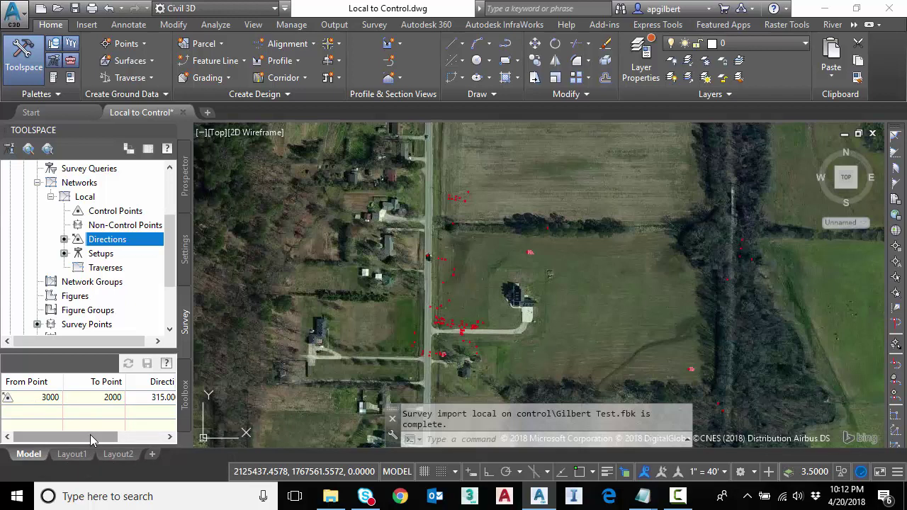
pyautogui.click(90, 435)
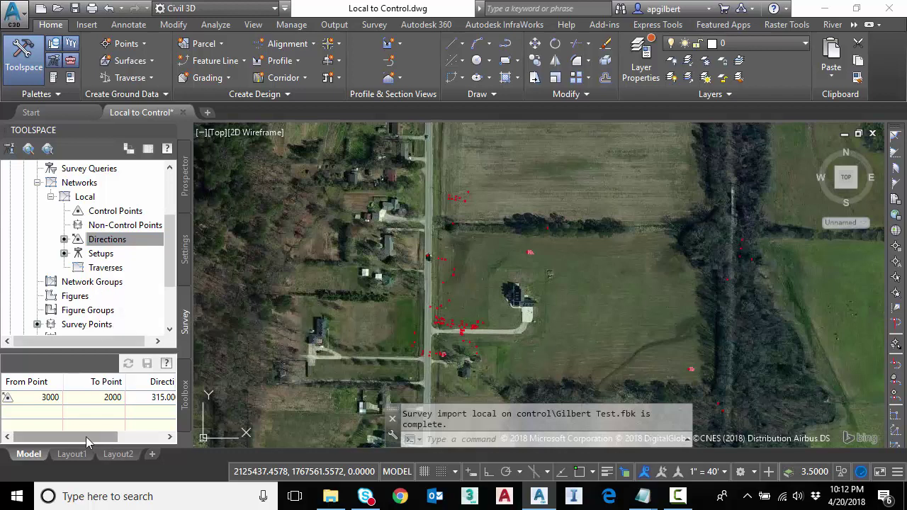
pyautogui.moveTo(85, 436)
pyautogui.mouseDown()
pyautogui.moveTo(97, 440)
pyautogui.moveTo(72, 439)
pyautogui.mouseUp()
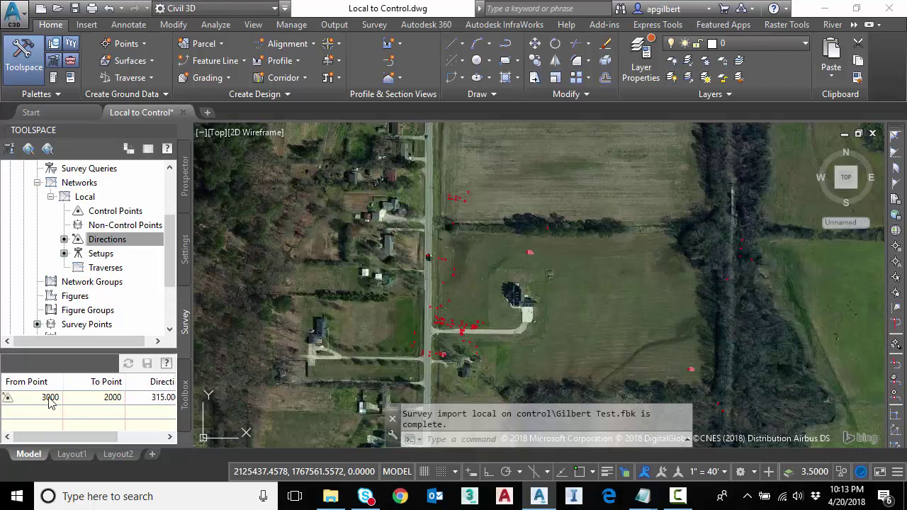
pyautogui.moveTo(101, 439); pyautogui.dragTo(125, 439)
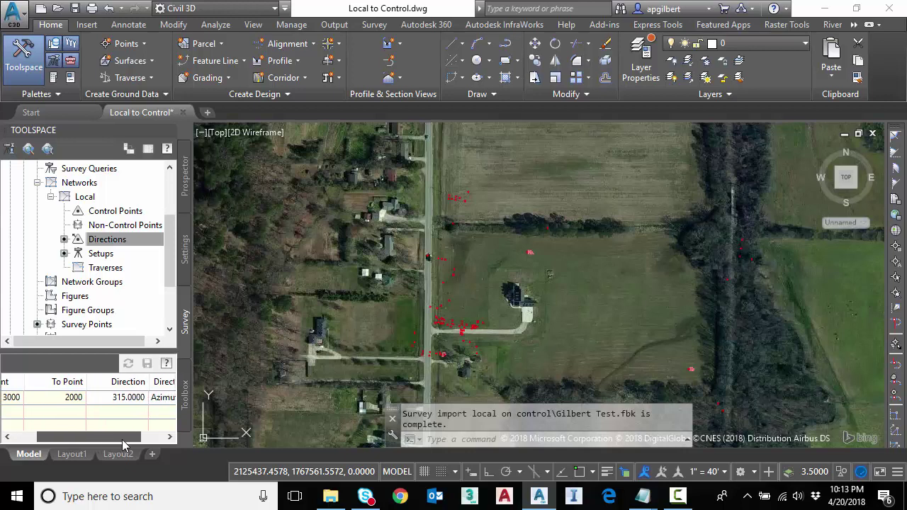
pyautogui.click(123, 399)
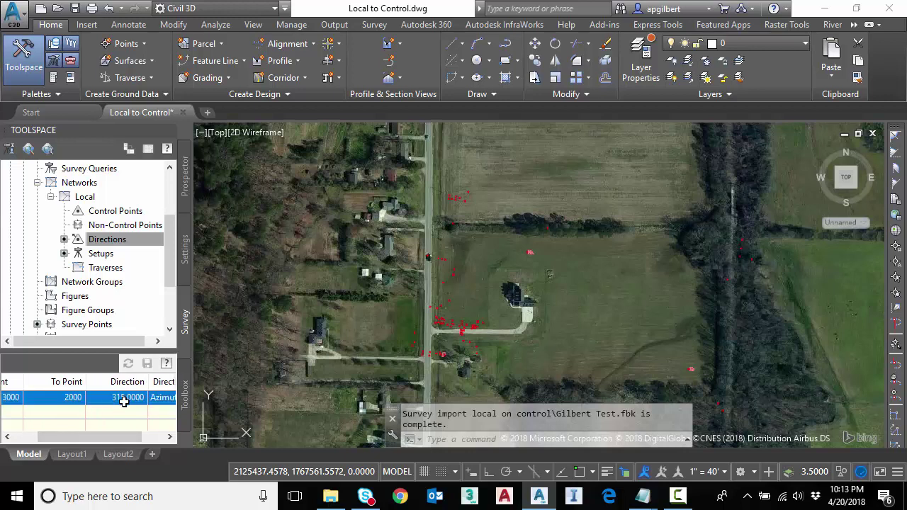
pyautogui.moveTo(123, 437); pyautogui.dragTo(145, 437)
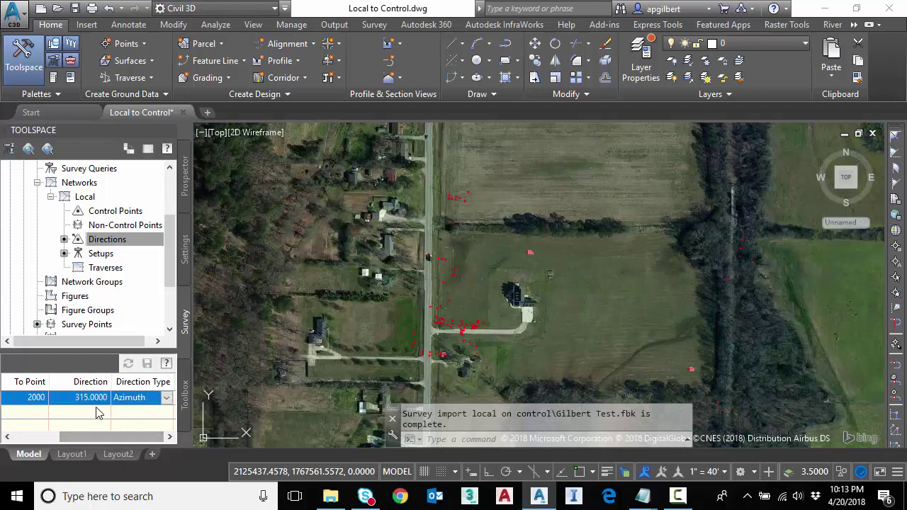
pyautogui.click(75, 439)
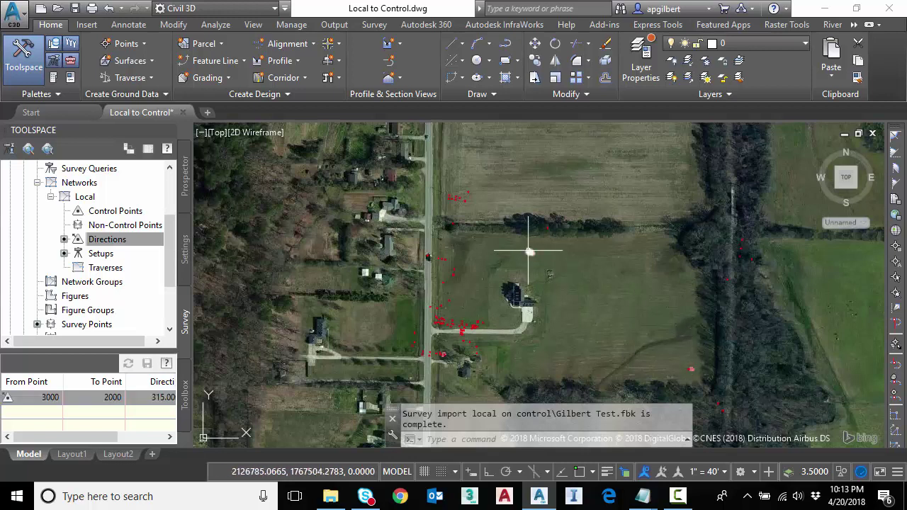
pyautogui.moveTo(530, 252)
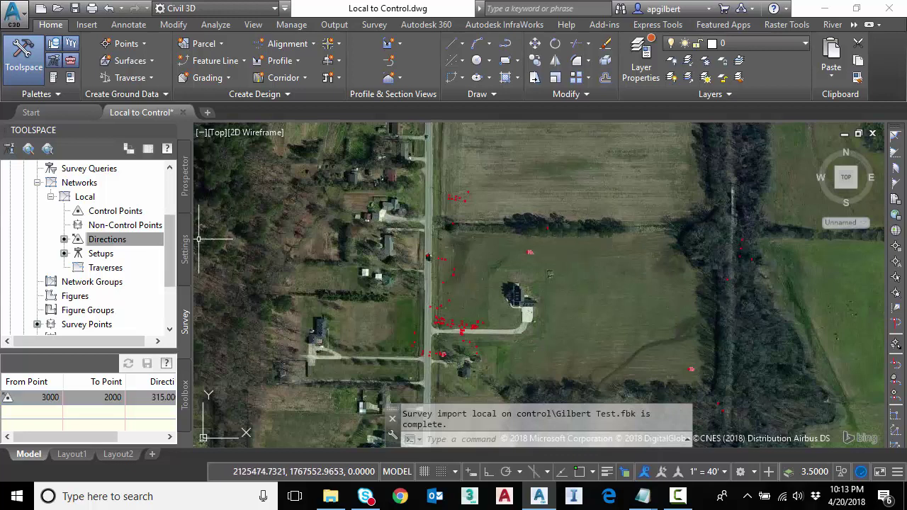
# Delete the Gilbert Test.fbk and GPS Control.txt import events with all their data from the LocalToGPS survey database
pyautogui.click(37, 182)
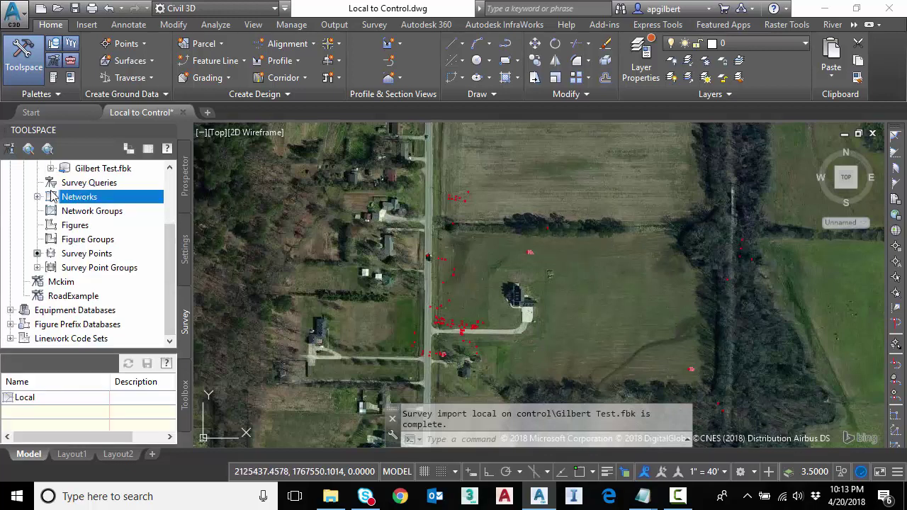
pyautogui.moveTo(168, 248); pyautogui.dragTo(182, 193)
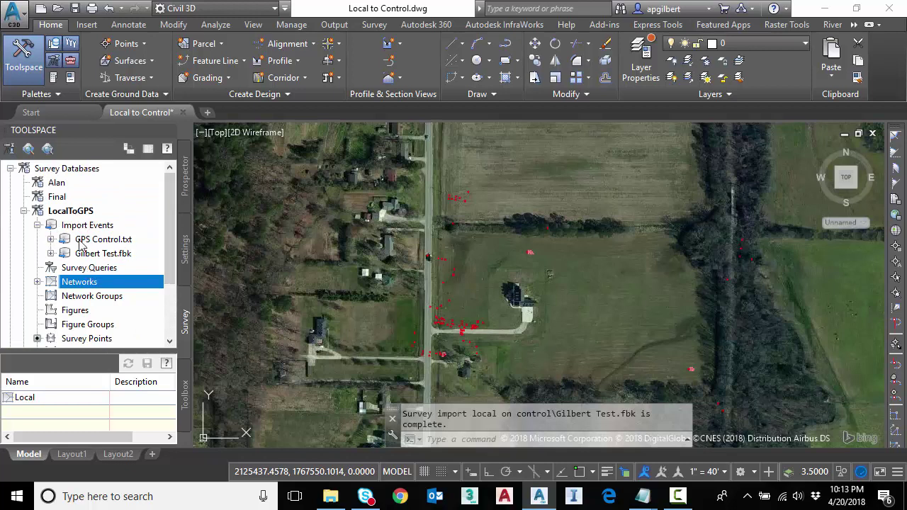
pyautogui.rightClick(99, 259)
pyautogui.click(198, 351)
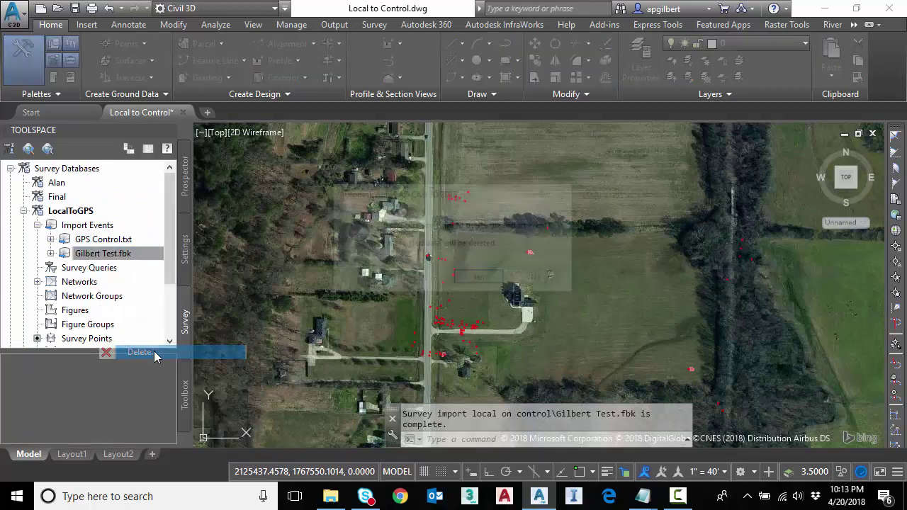
pyautogui.click(489, 281)
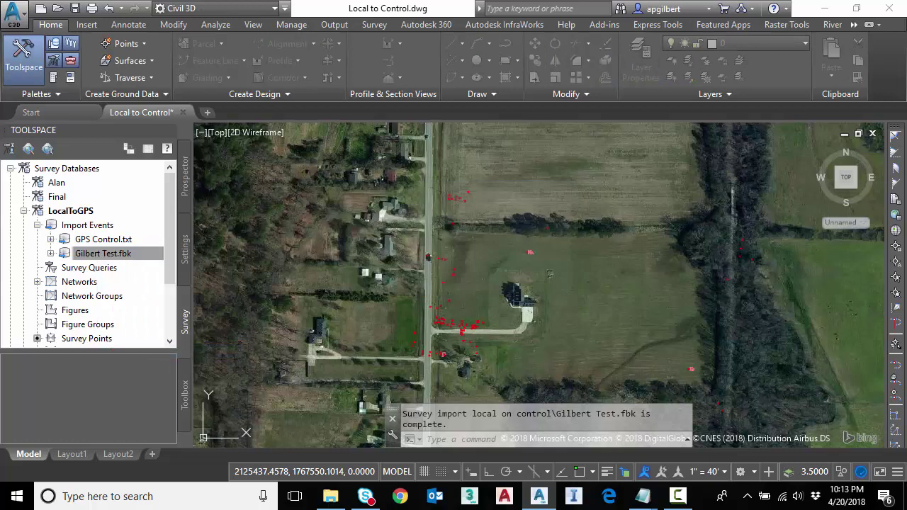
pyautogui.rightClick(100, 242)
pyautogui.click(142, 337)
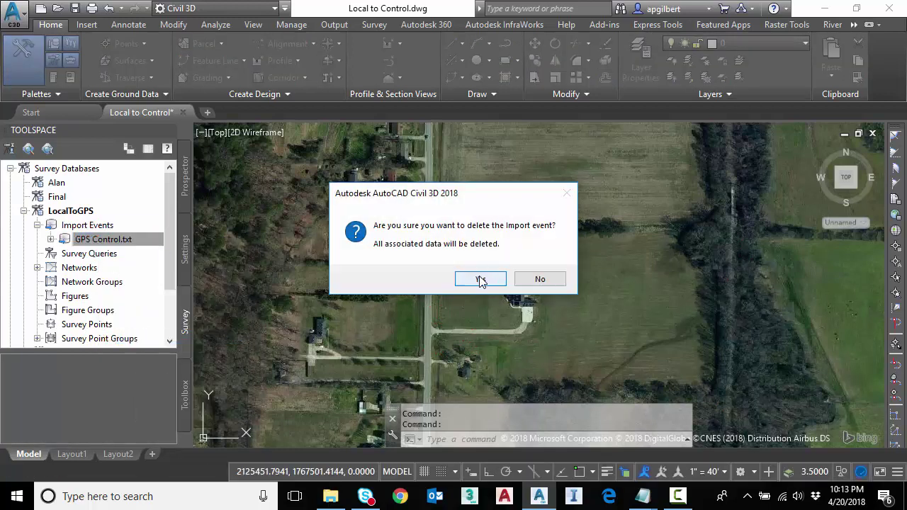
pyautogui.click(480, 281)
# Delete the Local survey network and its observation data from the LocalToGPS database
pyautogui.click(37, 254)
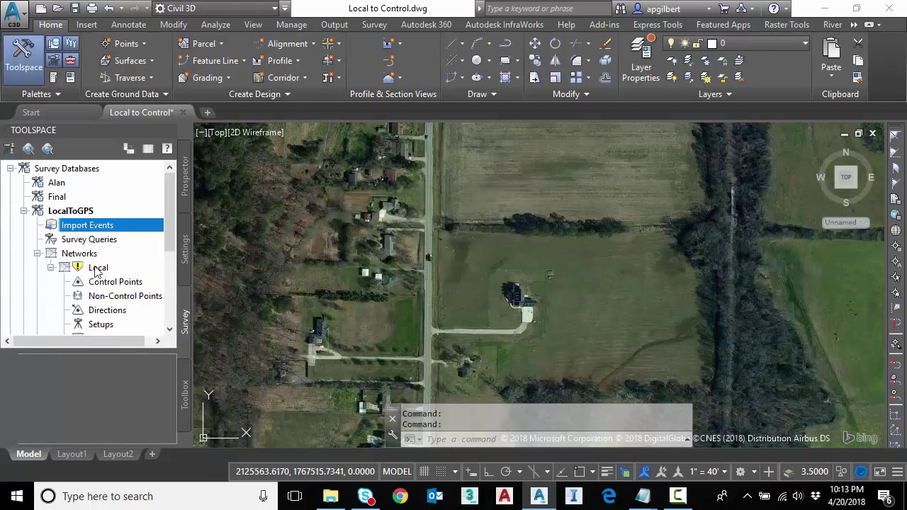
pyautogui.rightClick(96, 267)
pyautogui.click(162, 401)
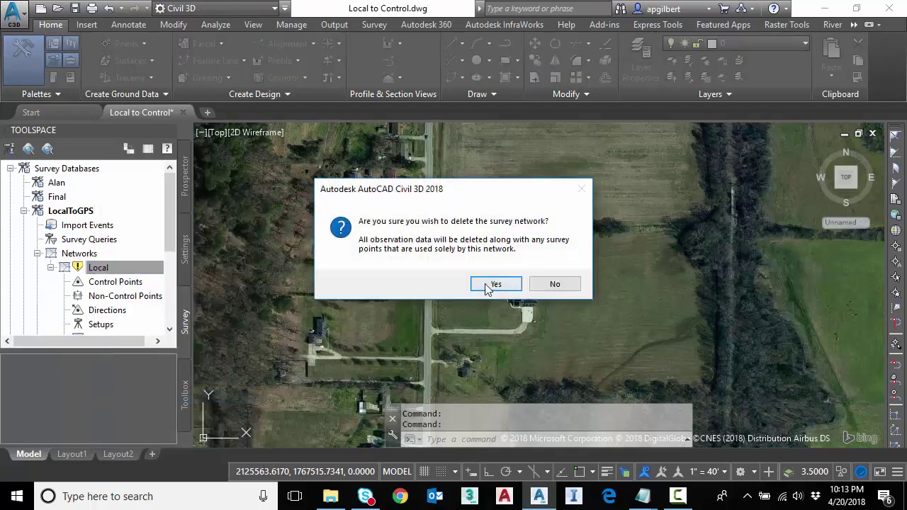
pyautogui.click(496, 283)
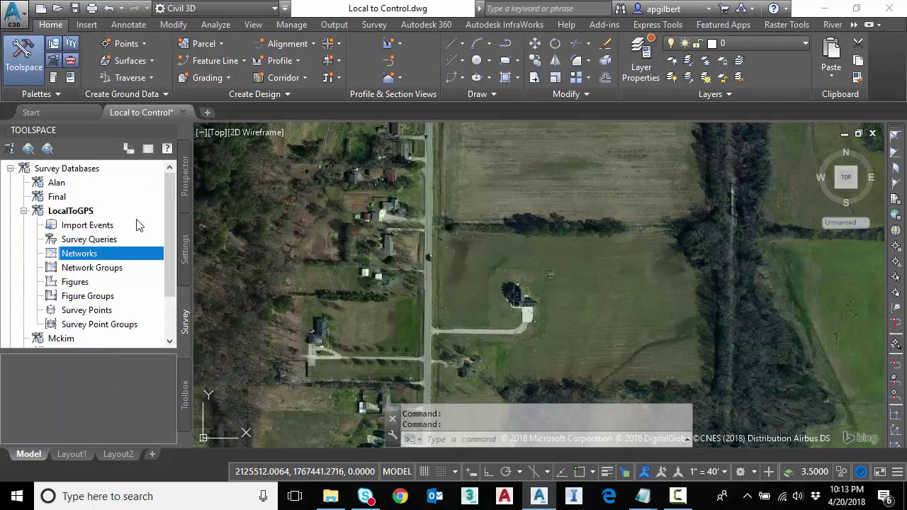
# Start a survey data import into LocalToGPS with GPS Control.txt as a point file source and continue to the network selection
pyautogui.rightClick(97, 227)
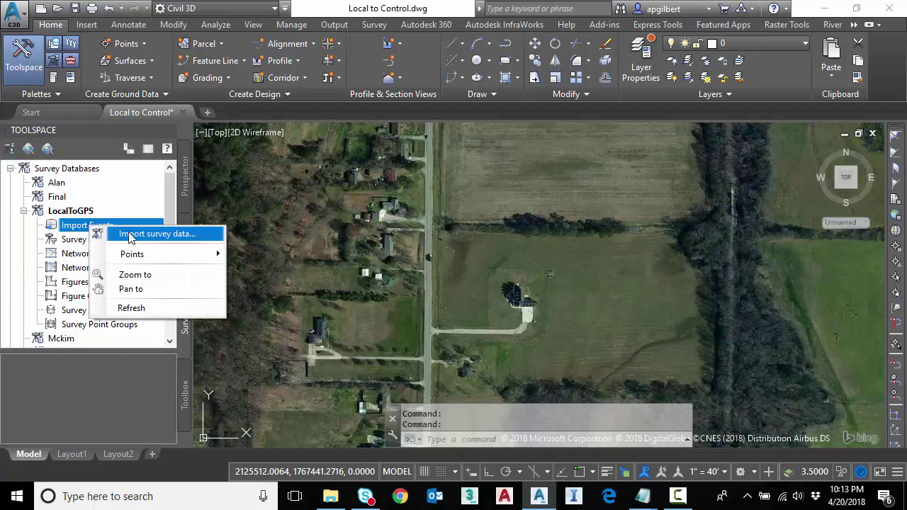
pyautogui.click(150, 235)
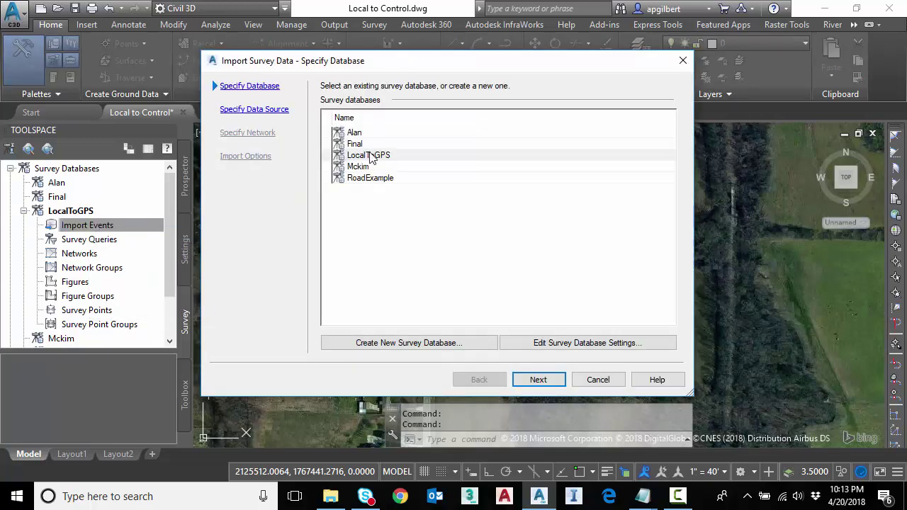
pyautogui.click(371, 158)
pyautogui.click(538, 379)
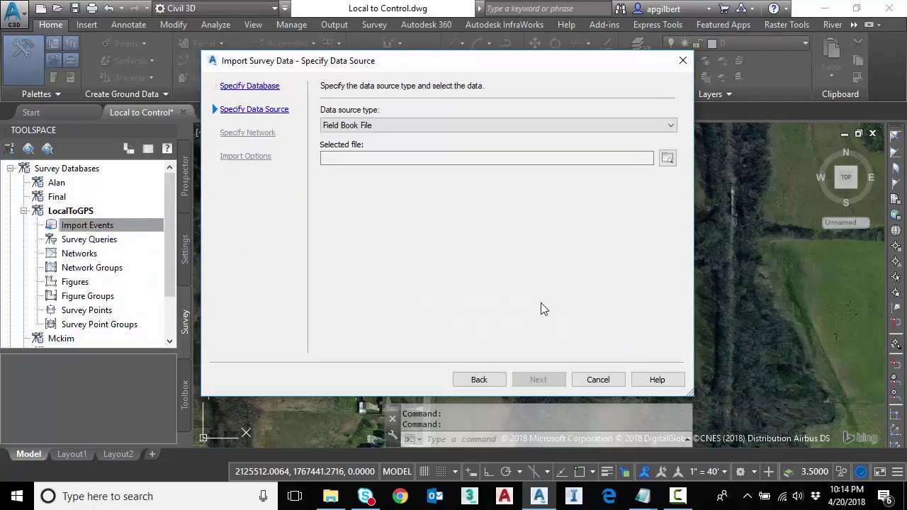
pyautogui.click(646, 126)
pyautogui.click(337, 156)
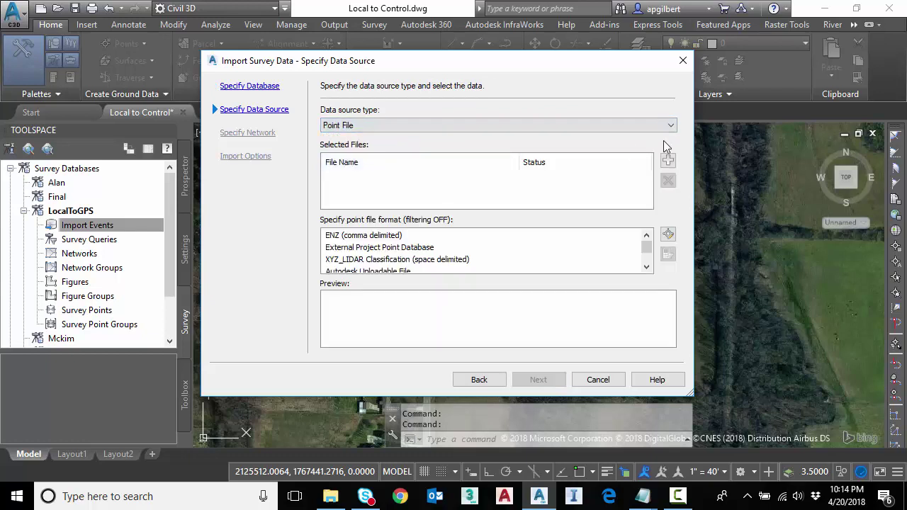
pyautogui.click(668, 160)
pyautogui.doubleClick(335, 130)
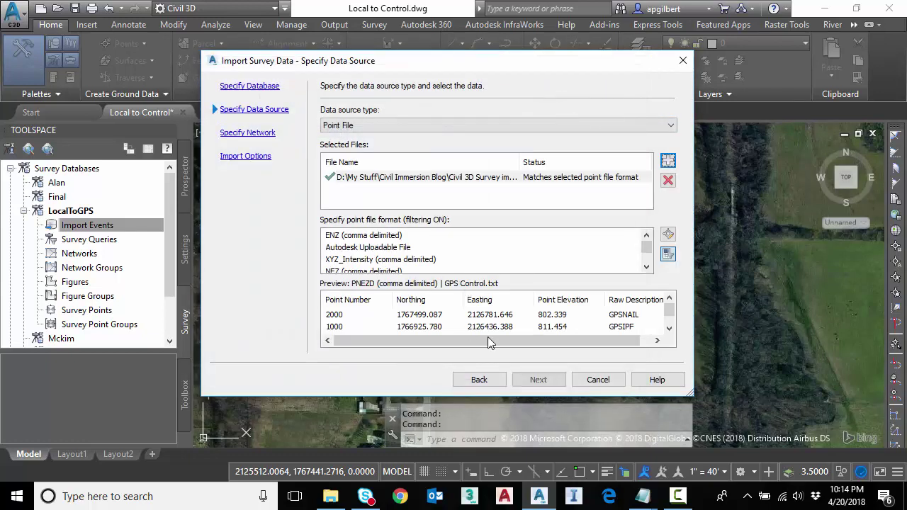
pyautogui.click(537, 380)
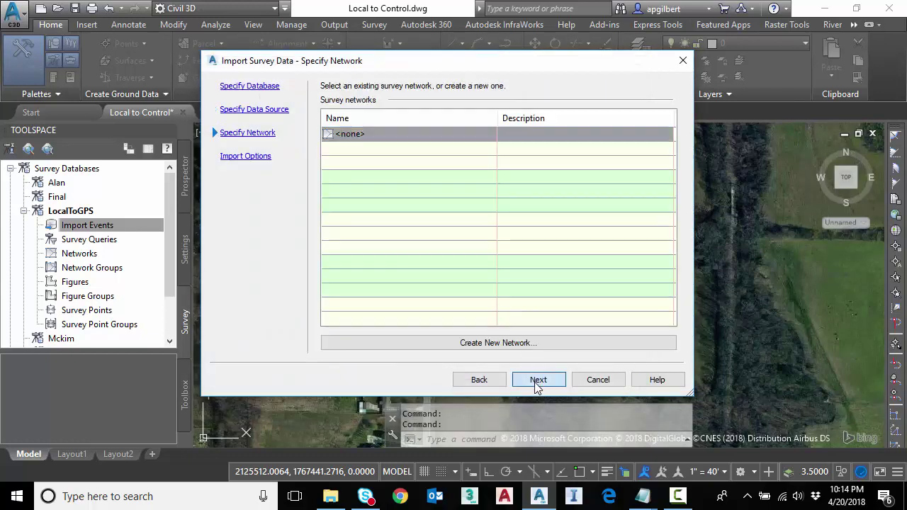
# Create a new survey network named Local2, select it for the import and continue to the import options
pyautogui.click(500, 346)
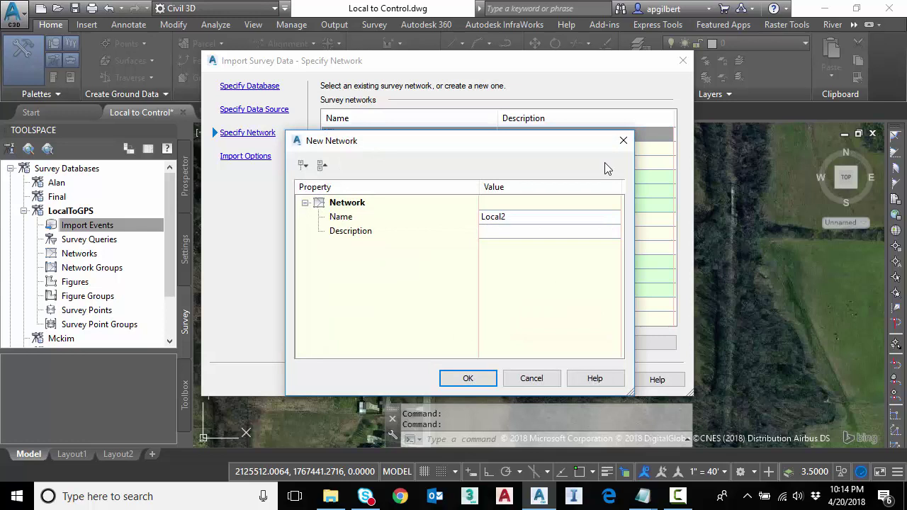
pyautogui.click(461, 381)
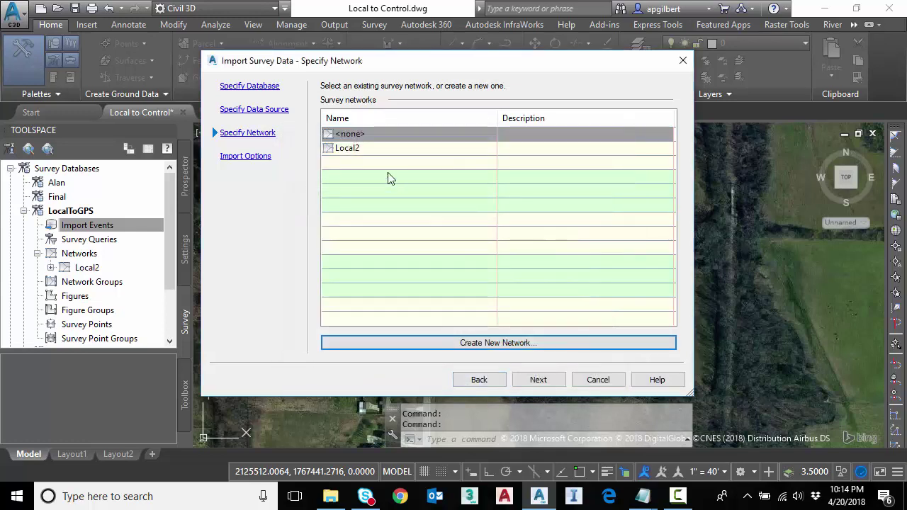
pyautogui.click(358, 150)
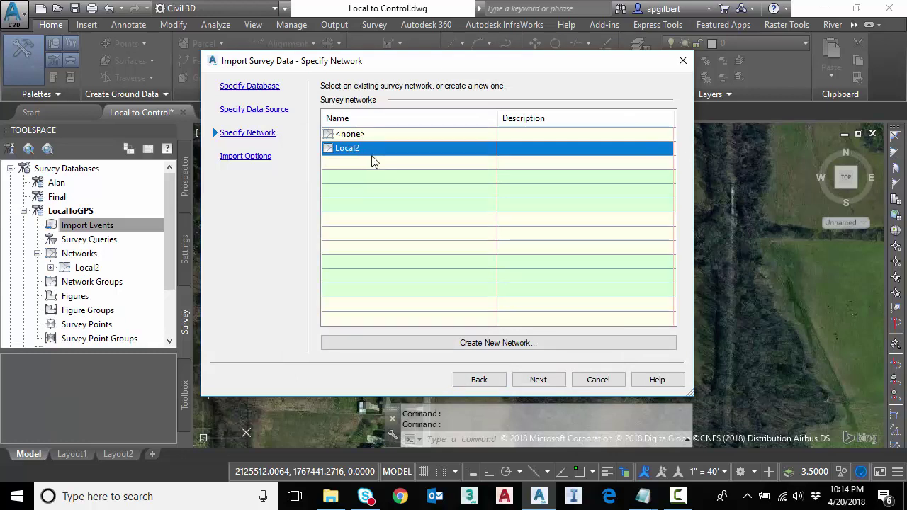
pyautogui.click(536, 380)
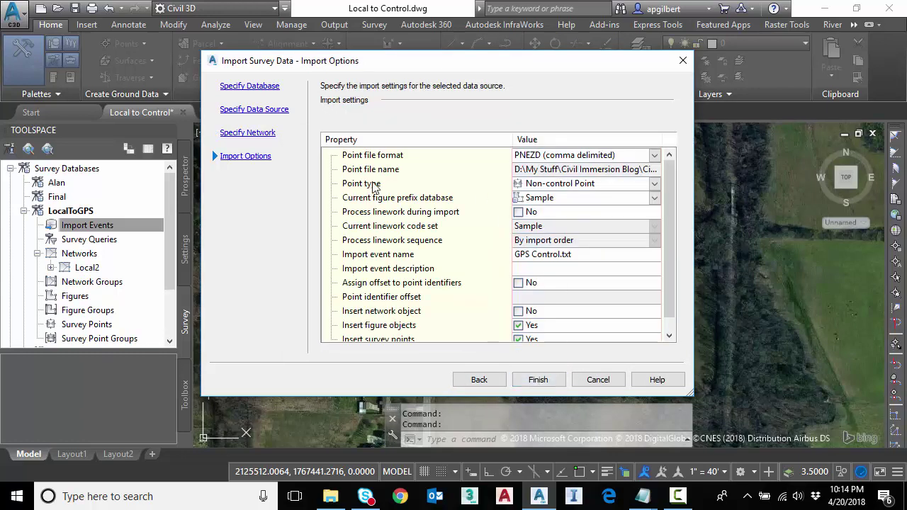
# Set the point type to Control Point and finish importing GPS Control.txt
pyautogui.click(654, 183)
pyautogui.click(540, 199)
pyautogui.scroll(-1, 670, 253)
pyautogui.click(537, 380)
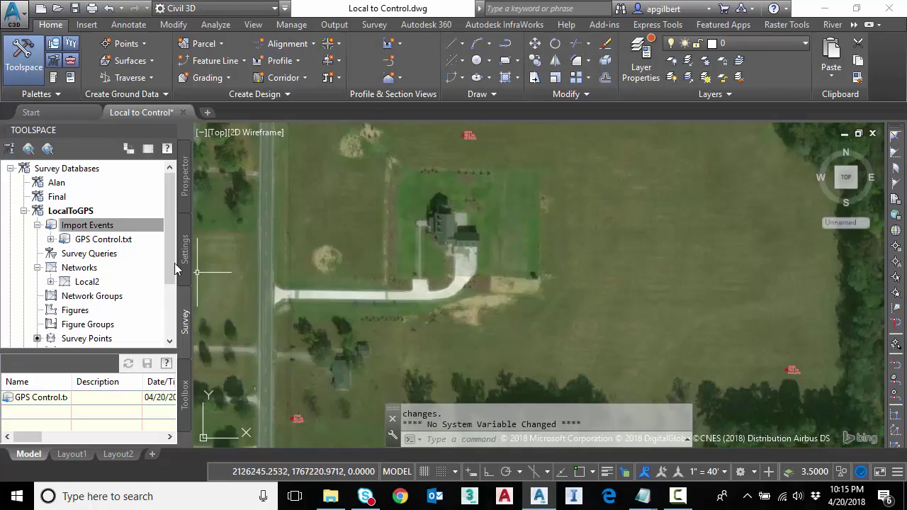
# Start another survey data import into LocalToGPS with Gilbert Test.fbk as the field book file and continue to the network selection
pyautogui.click(95, 226)
pyautogui.rightClick(93, 227)
pyautogui.click(122, 233)
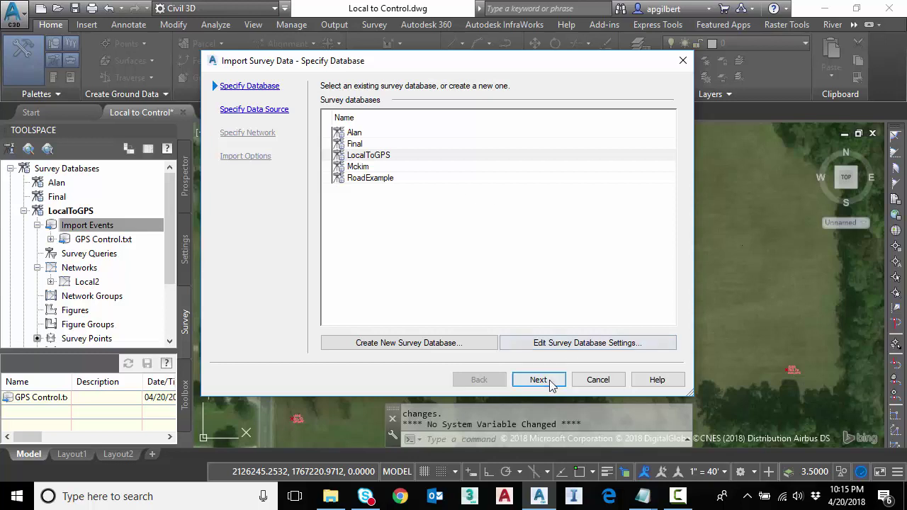
pyautogui.click(538, 380)
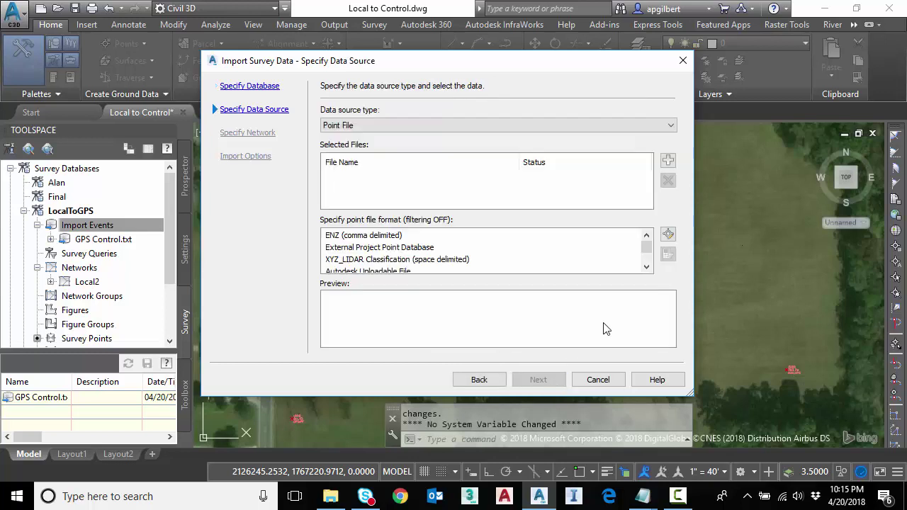
pyautogui.click(670, 125)
pyautogui.click(658, 133)
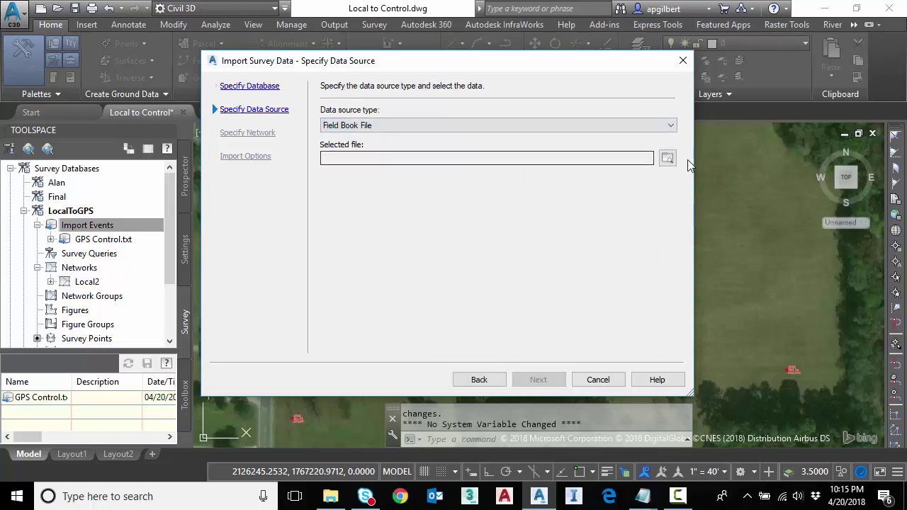
pyautogui.click(667, 158)
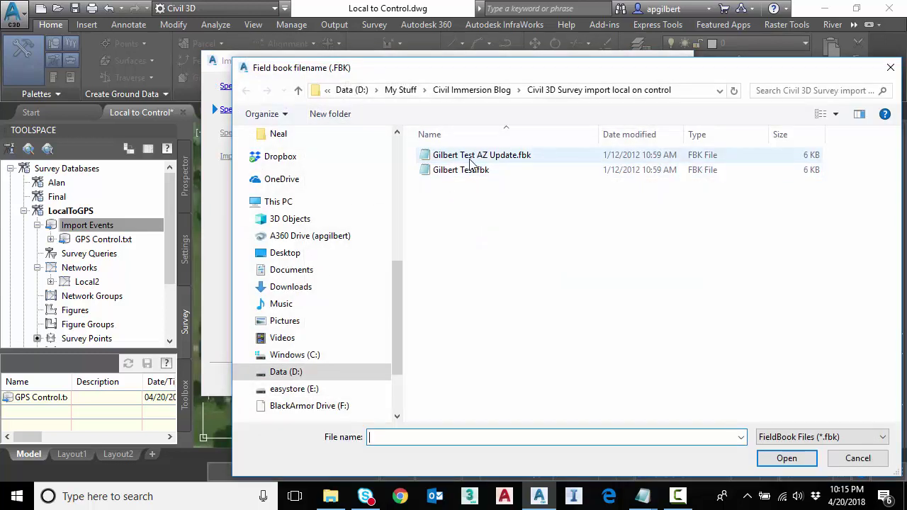
pyautogui.click(469, 170)
pyautogui.click(785, 459)
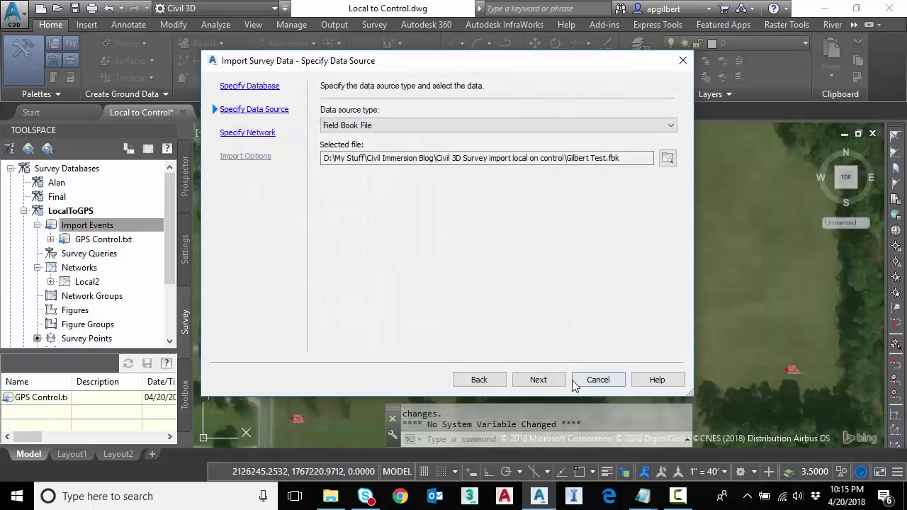
pyautogui.click(547, 381)
# Import the field book into the Local2 network with the default options, ignoring all duplicate points, and dismiss the event log
pyautogui.click(360, 138)
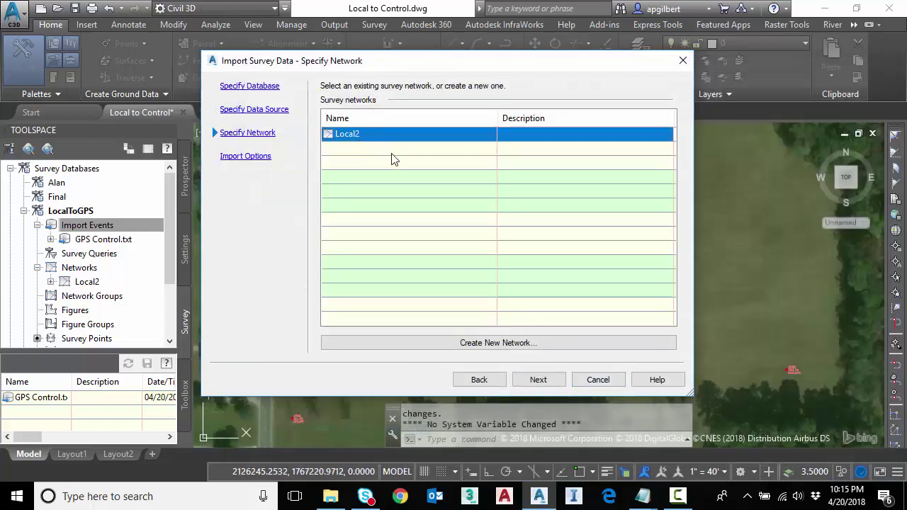
pyautogui.click(539, 380)
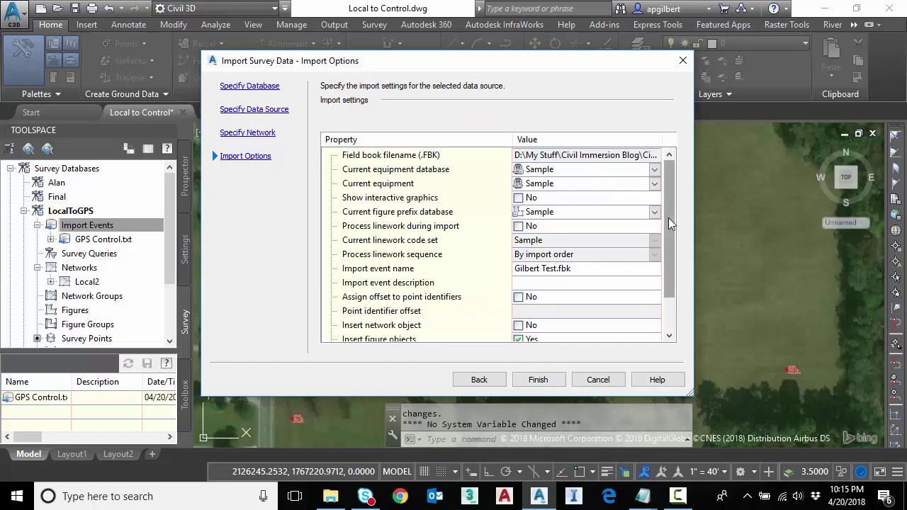
pyautogui.moveTo(668, 224); pyautogui.dragTo(681, 275)
pyautogui.click(542, 380)
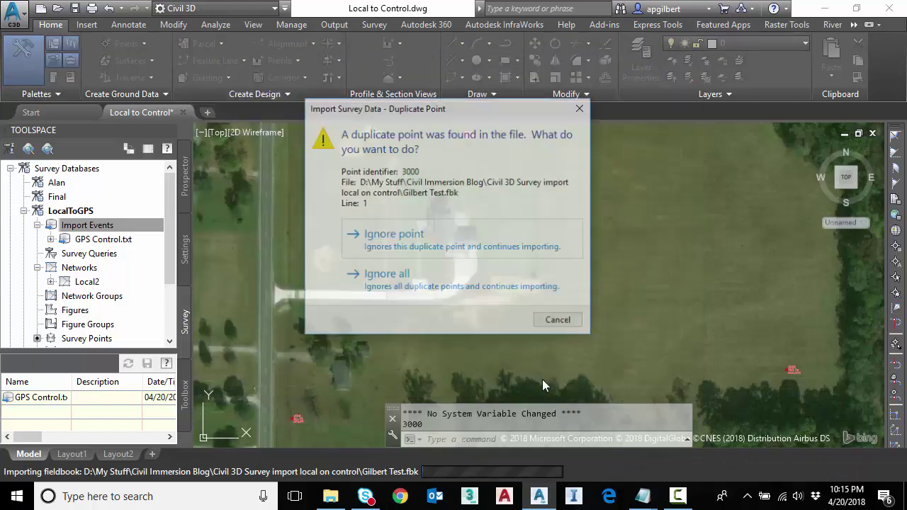
pyautogui.click(420, 282)
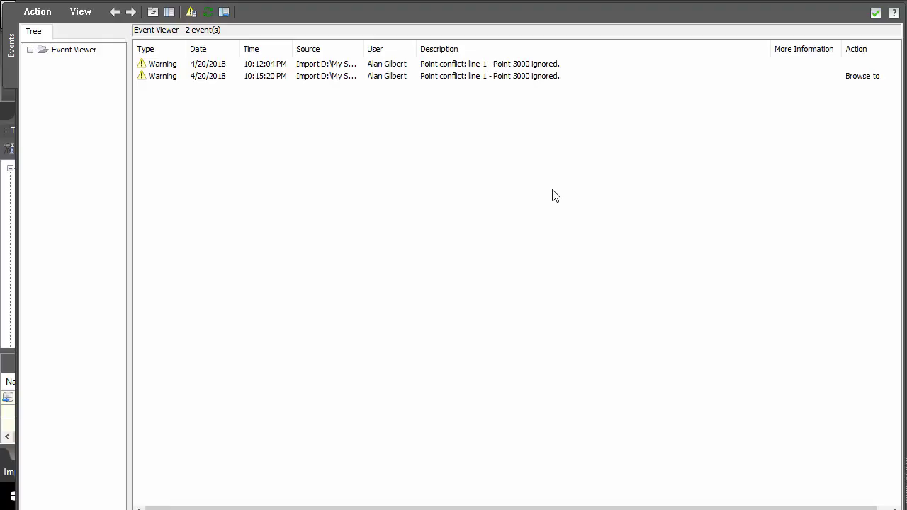
pyautogui.click(874, 12)
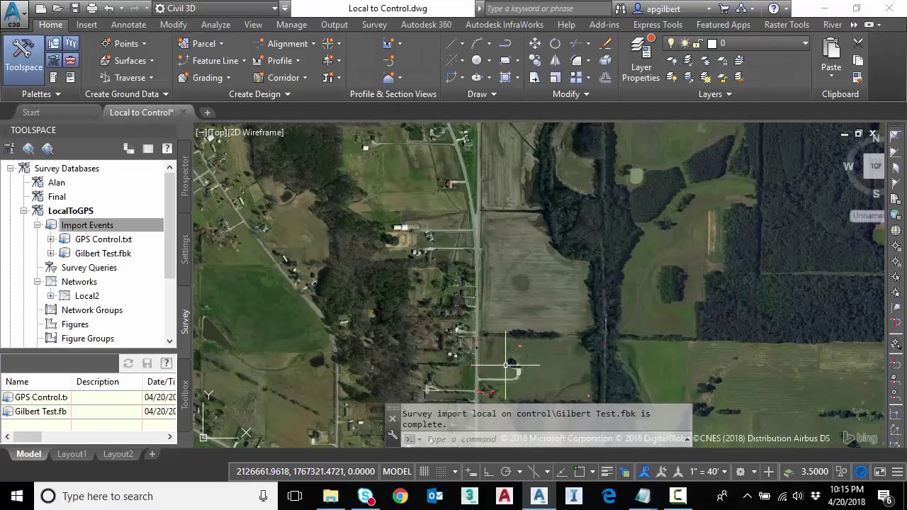
# Examine where the reimported points fall relative to the road, driveway and houses in the aerial imagery
pyautogui.scroll(3, 505, 323)
pyautogui.scroll(2, 411, 264)
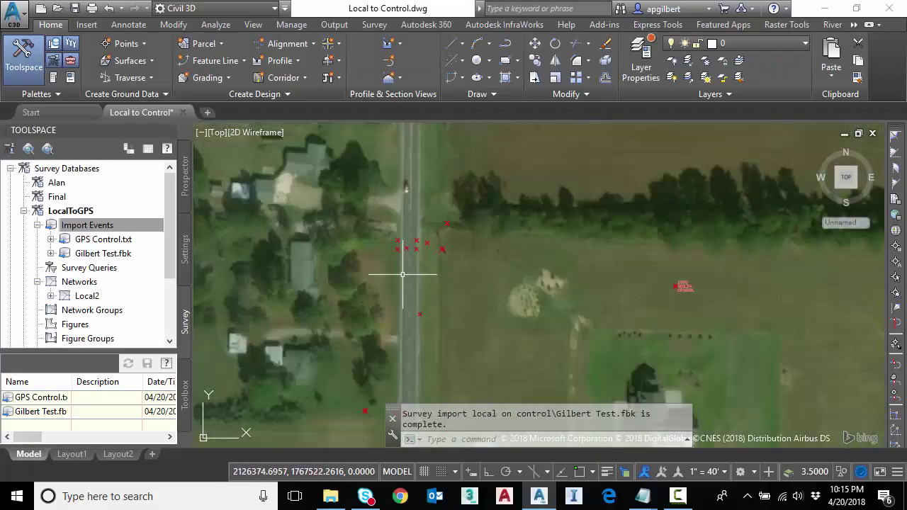
pyautogui.moveTo(449, 360); pyautogui.dragTo(445, 273, button='middle')
pyautogui.scroll(-1, 449, 259)
pyautogui.scroll(-1, 450, 255)
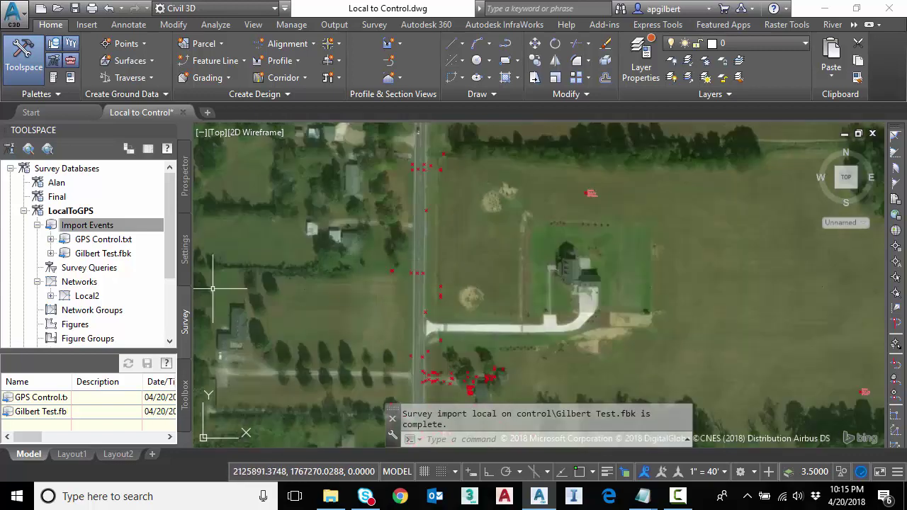
# Review the Local2 network's direction from point 3000 to point 2000, including its direction value and type
pyautogui.click(51, 296)
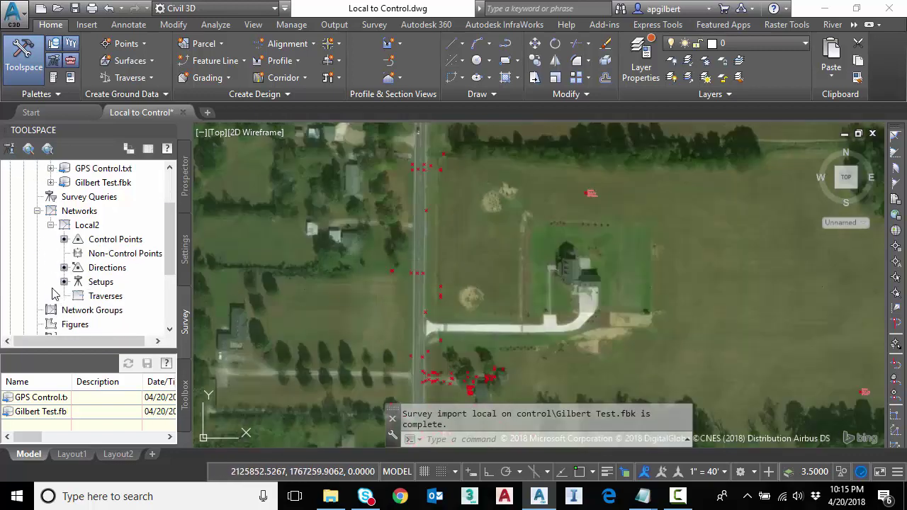
pyautogui.click(107, 269)
pyautogui.moveTo(95, 438)
pyautogui.mouseDown()
pyautogui.moveTo(111, 440)
pyautogui.moveTo(91, 437)
pyautogui.mouseUp()
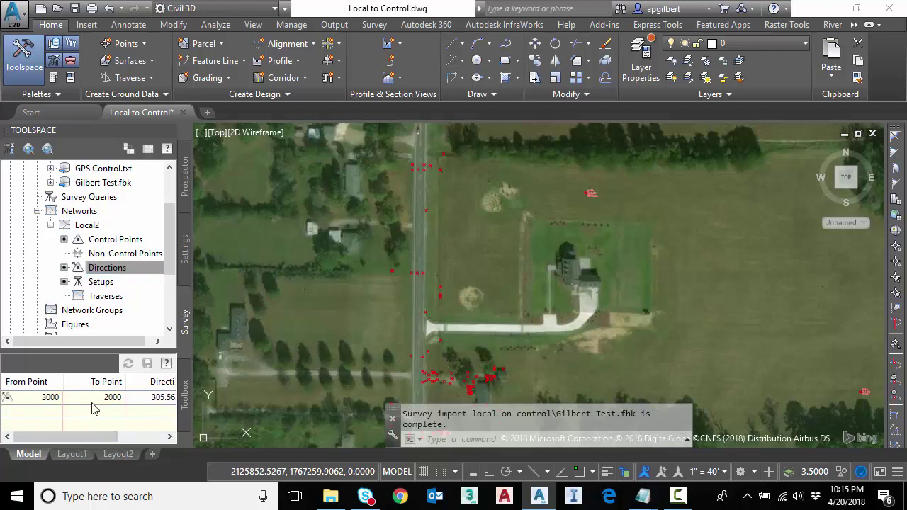
pyautogui.moveTo(83, 438)
pyautogui.mouseDown()
pyautogui.moveTo(95, 439)
pyautogui.moveTo(82, 440)
pyautogui.mouseUp()
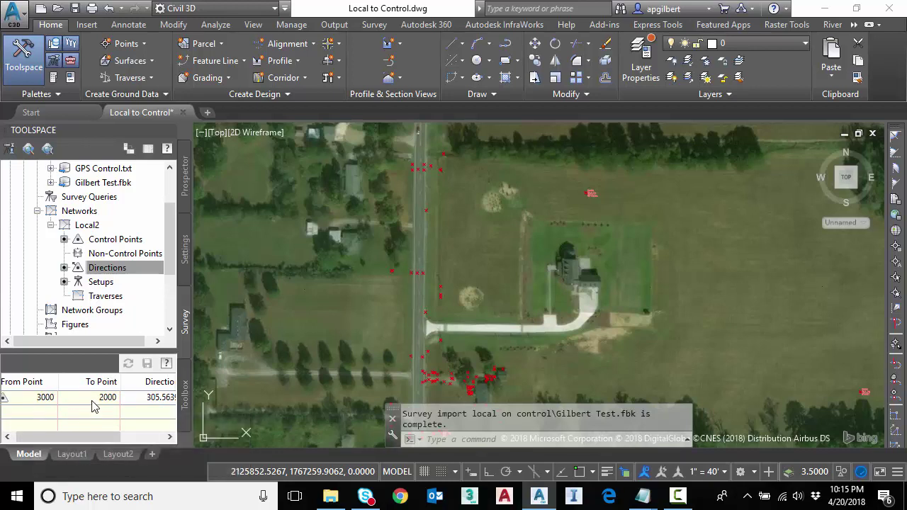
pyautogui.moveTo(85, 438); pyautogui.dragTo(131, 445)
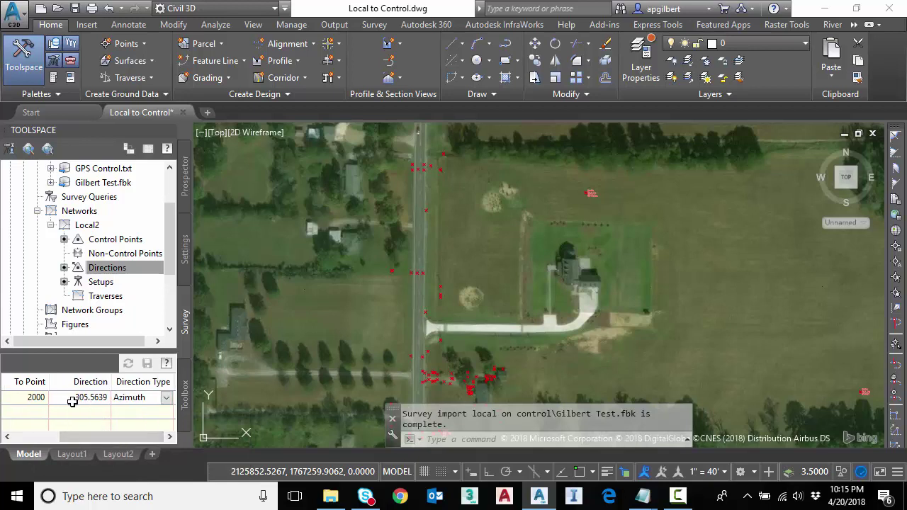